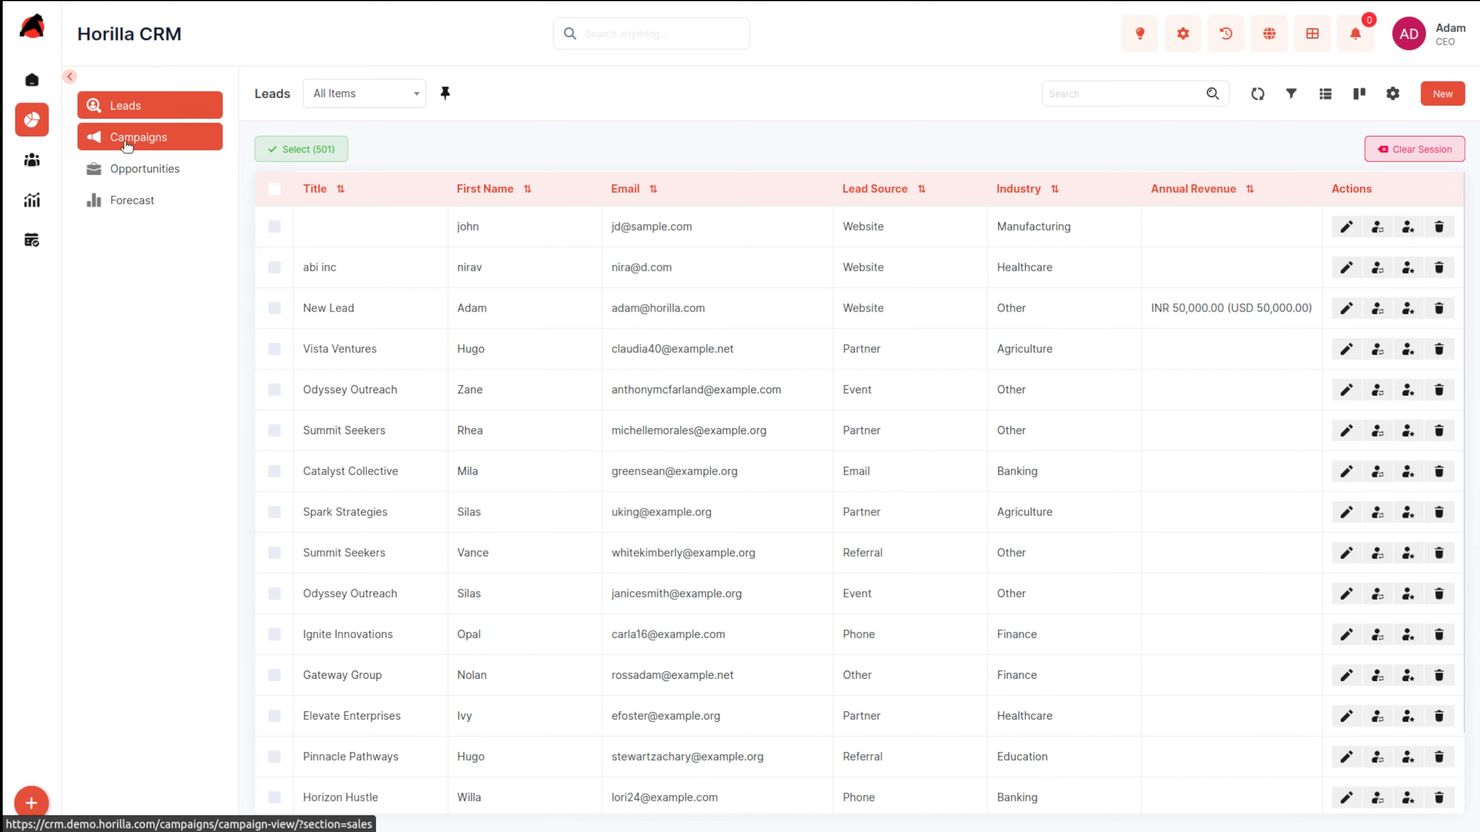
Open the Campaigns list and look through its records.
left_click(127, 143)
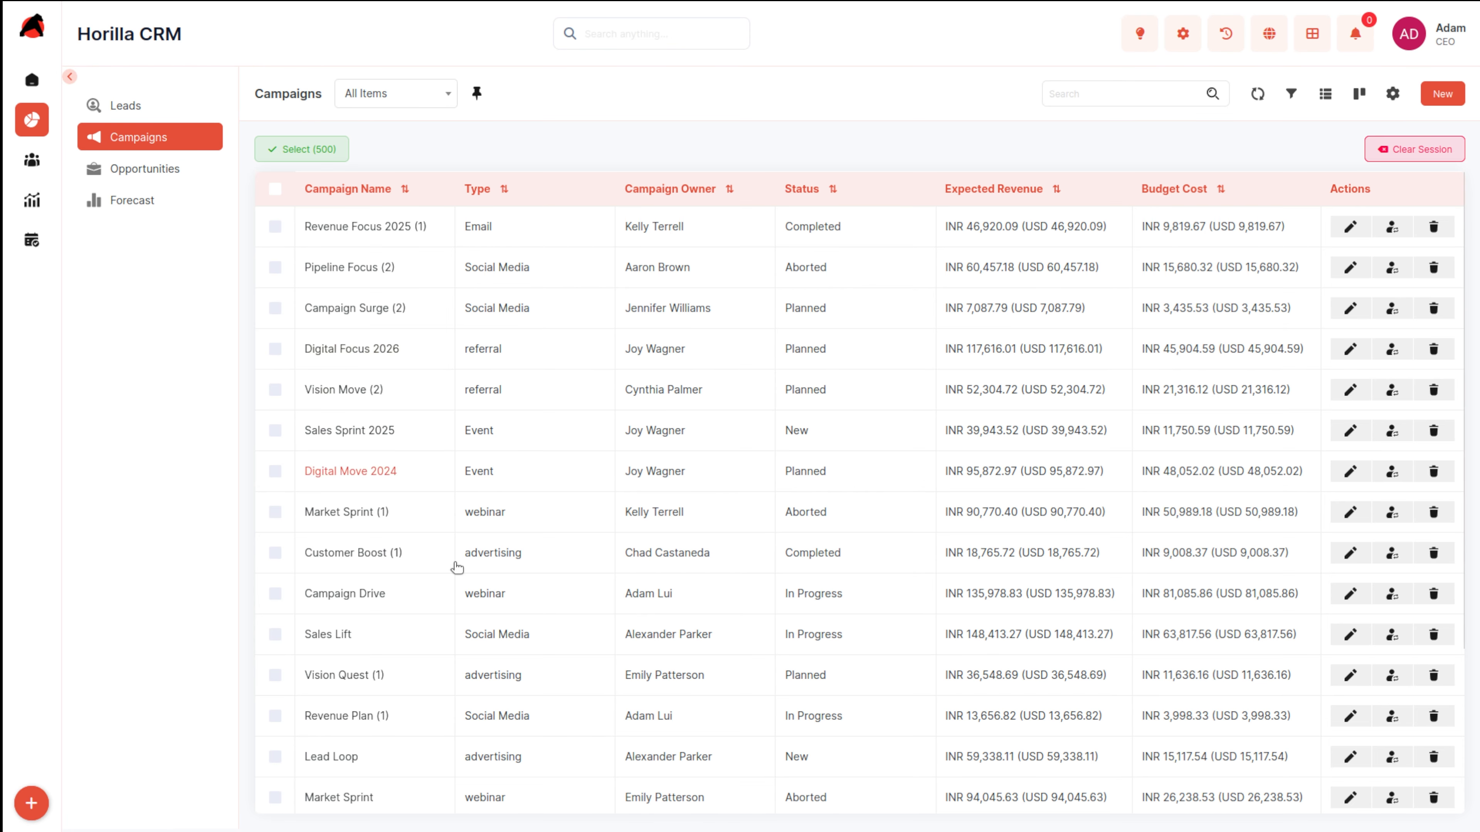
scroll(505, 672, "down", 5)
scroll(505, 672, "up", 5)
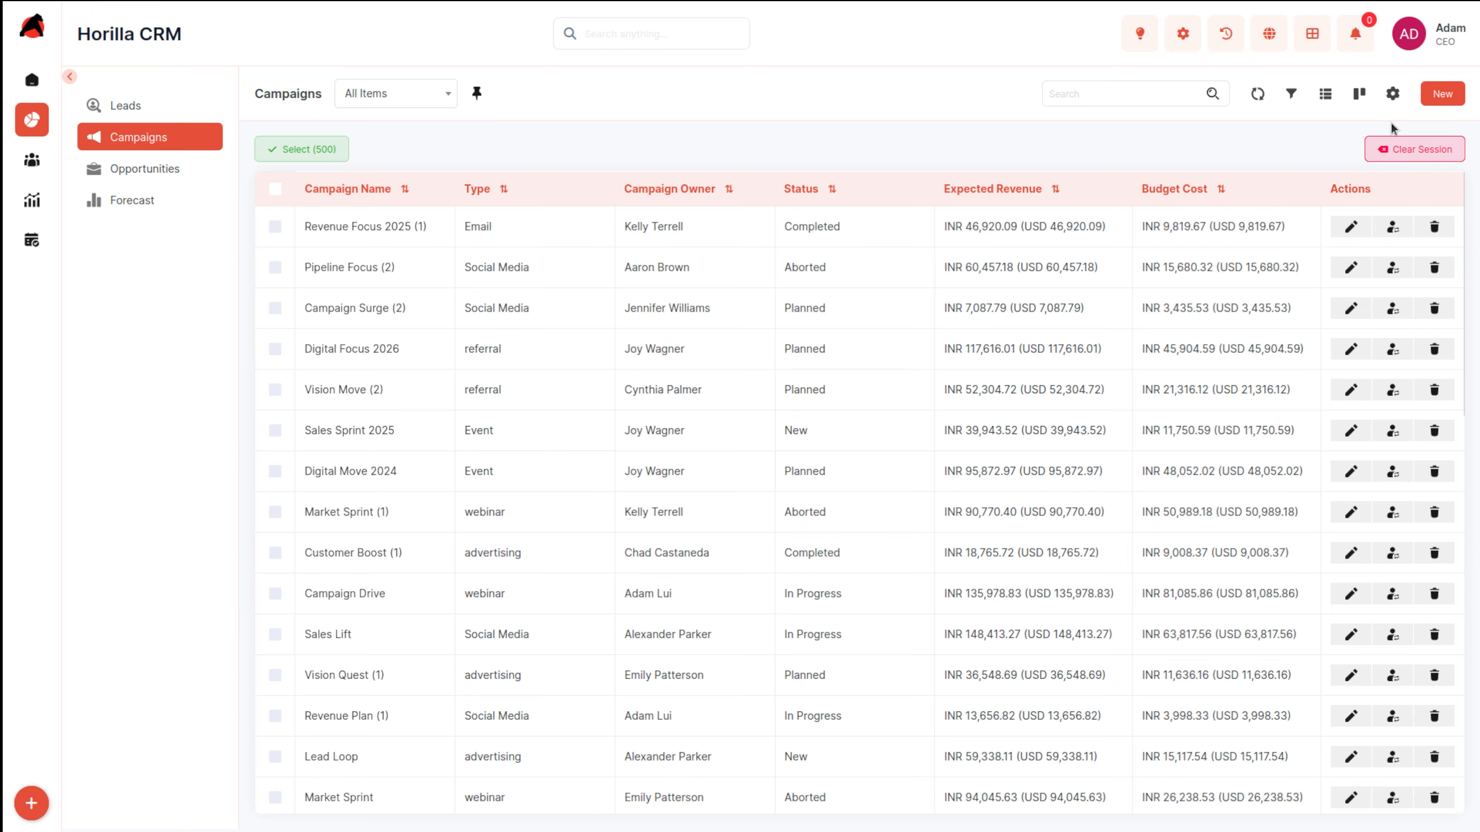
Search the campaigns for "focus", review the matching records and clear the search.
left_click(1120, 93)
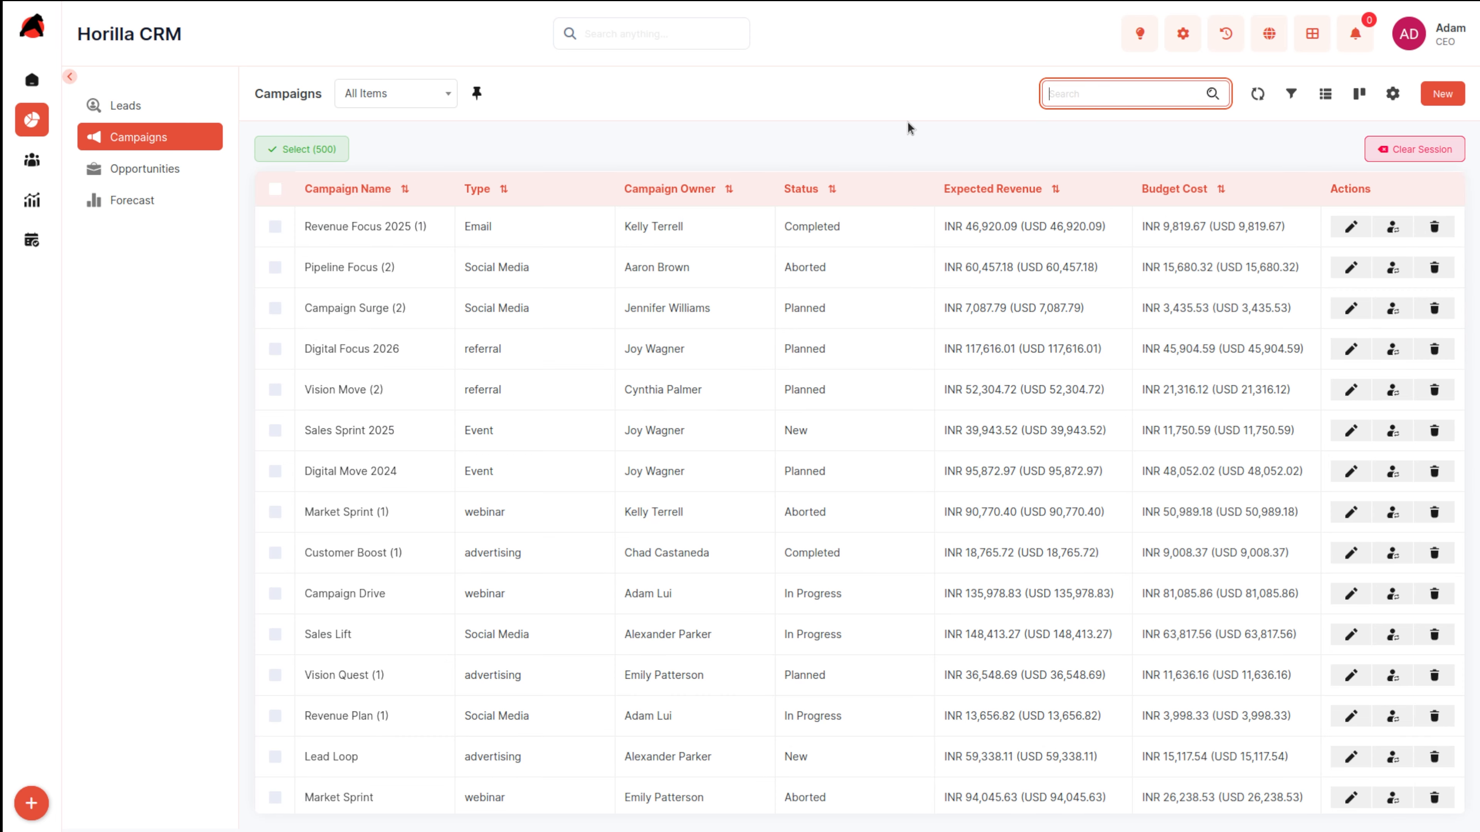
type("focus")
key("Return")
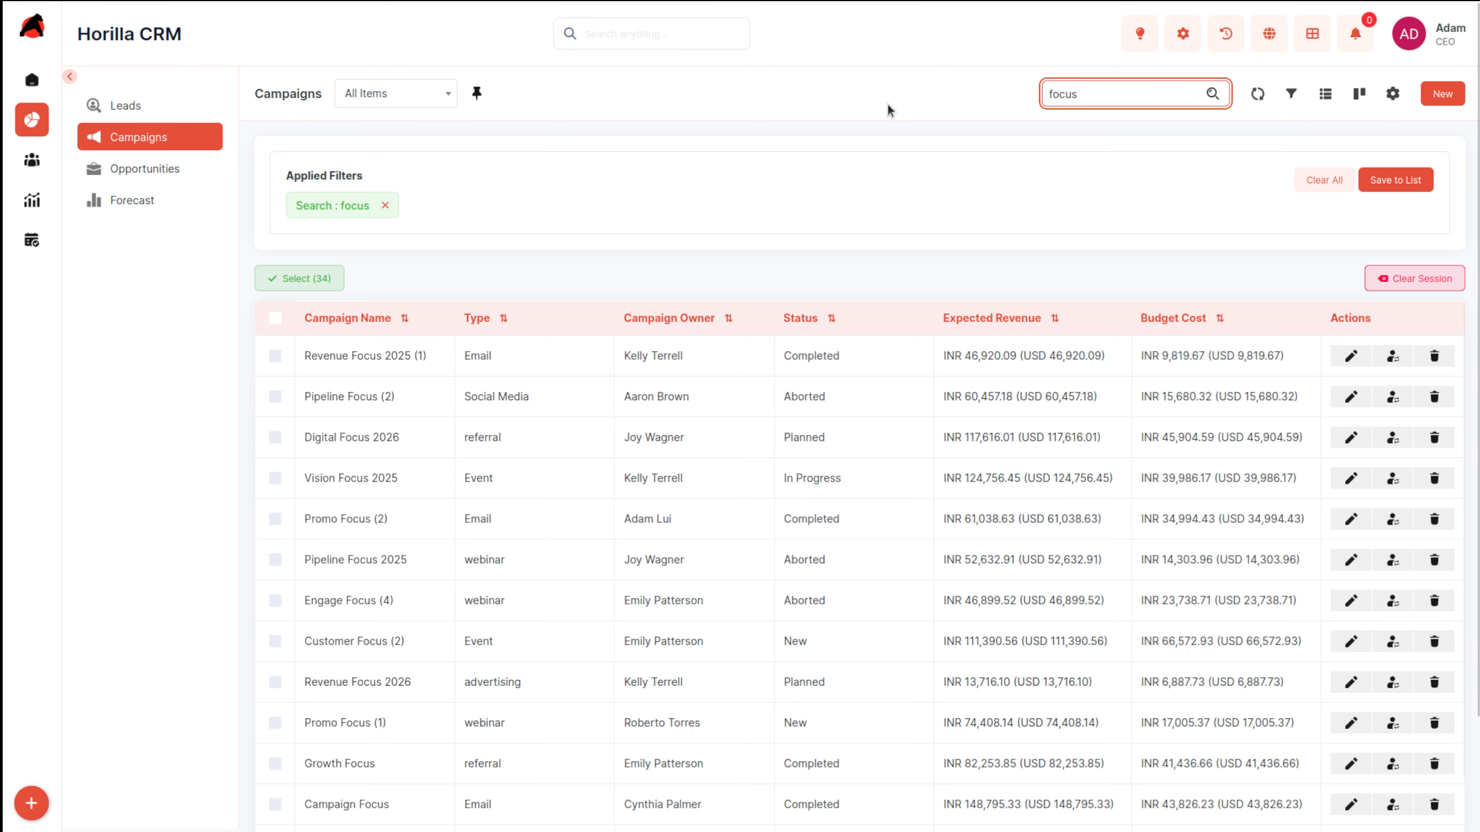
scroll(697, 510, "down", 3)
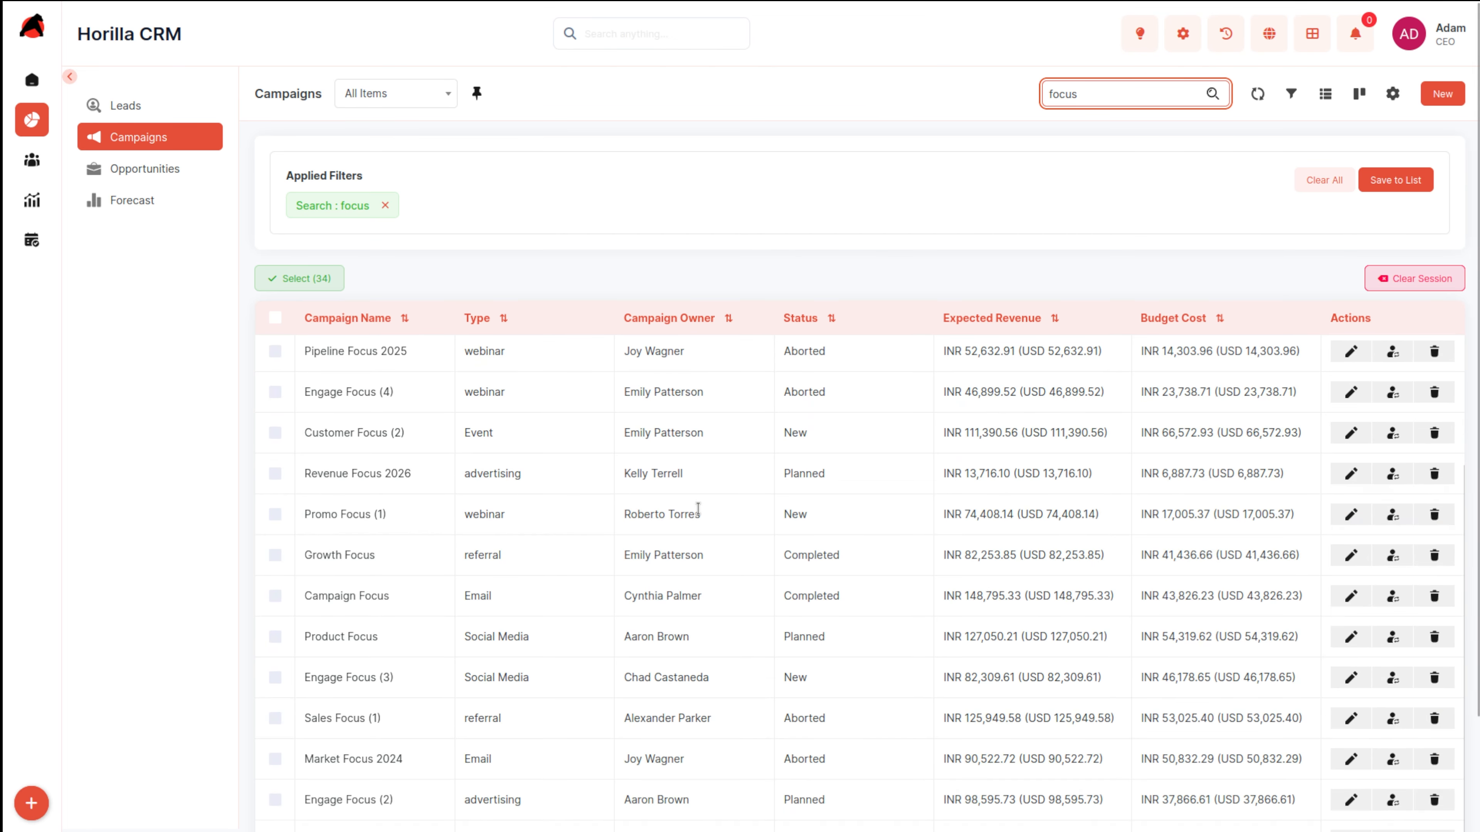
scroll(518, 350, "up", 3)
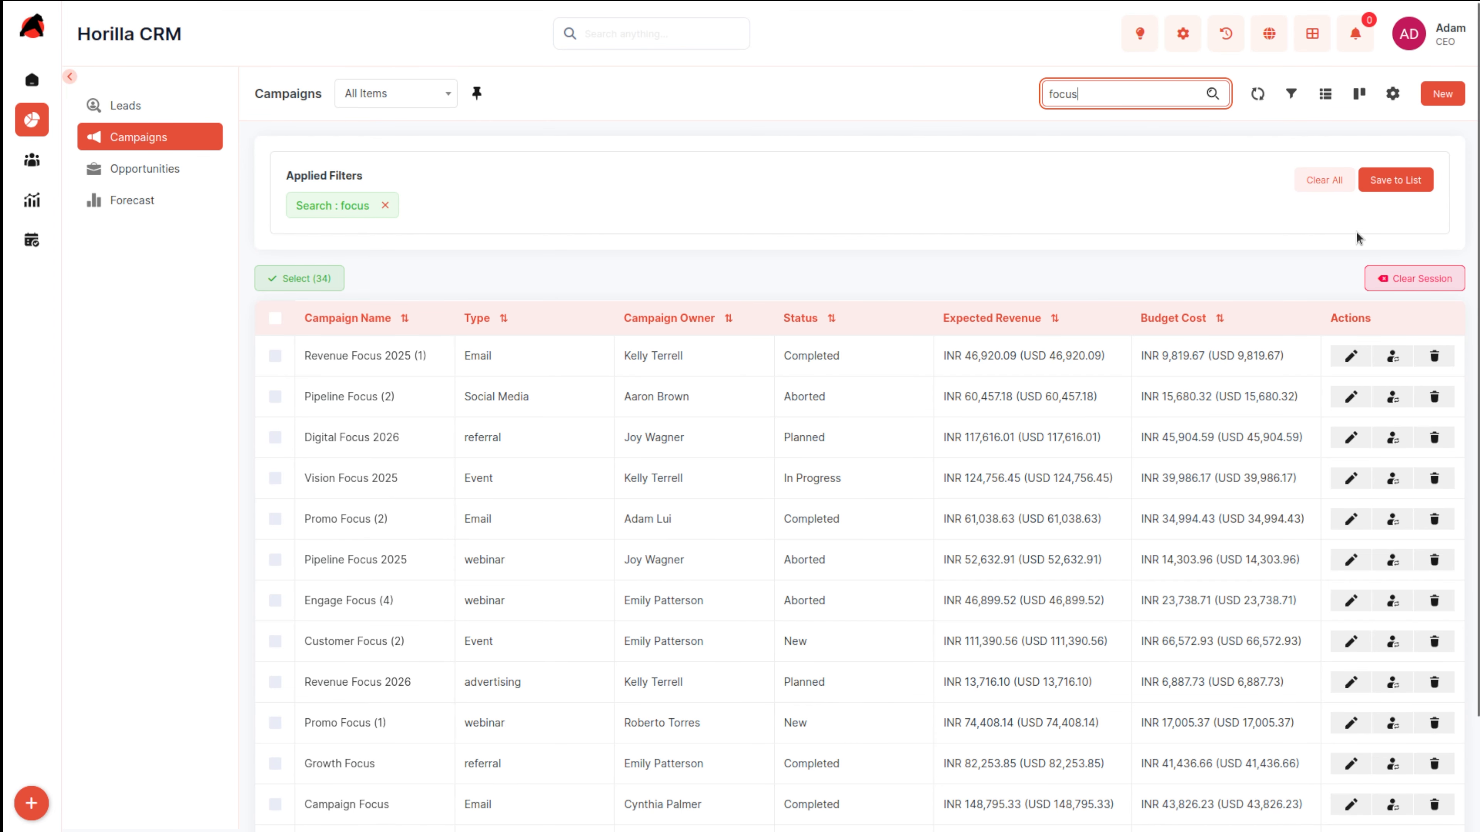
left_click(1333, 182)
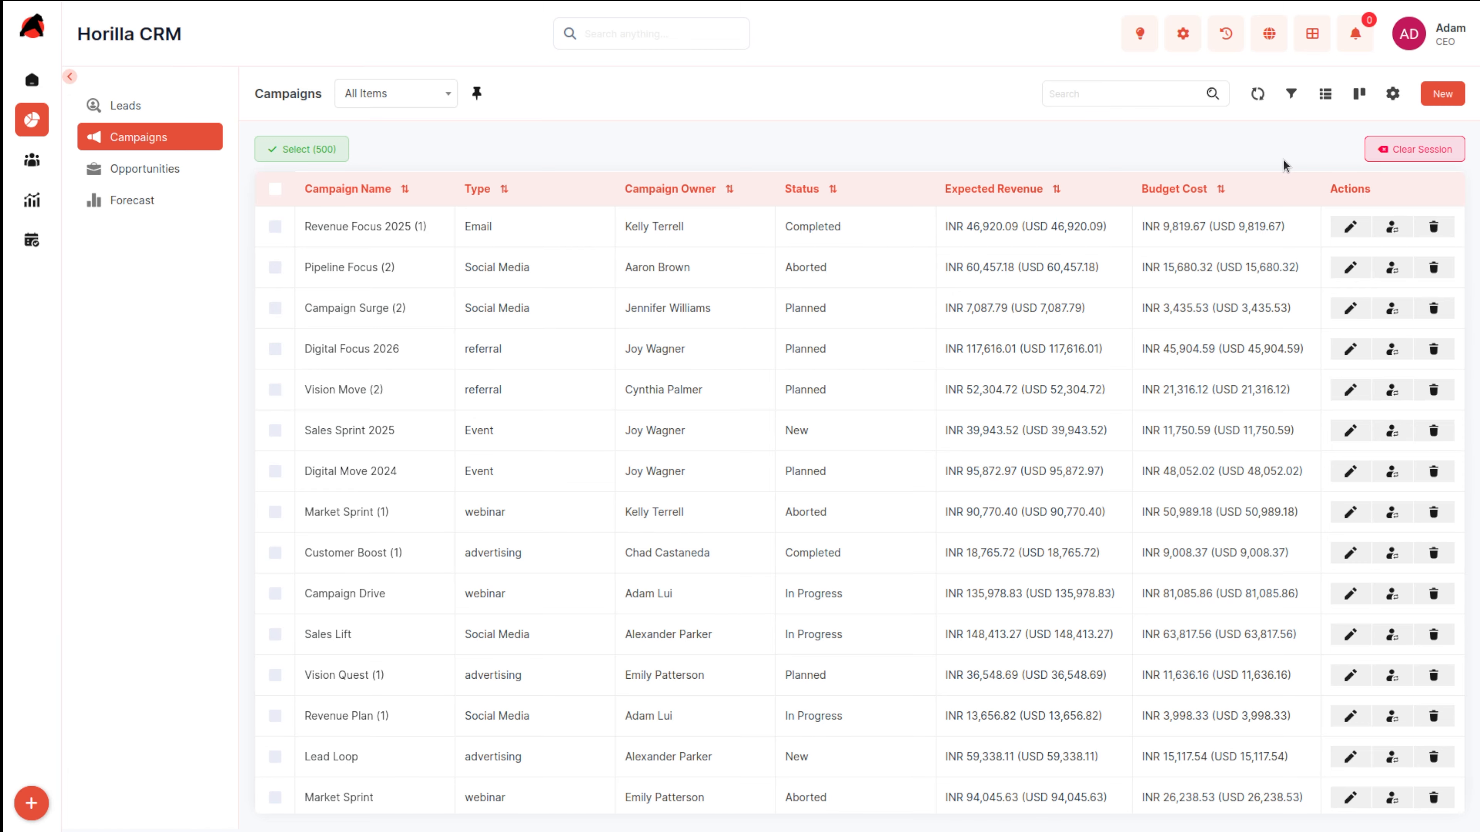
Open the campaign filters, look through the available fields and choose Start Date as the filter field.
left_click(1292, 94)
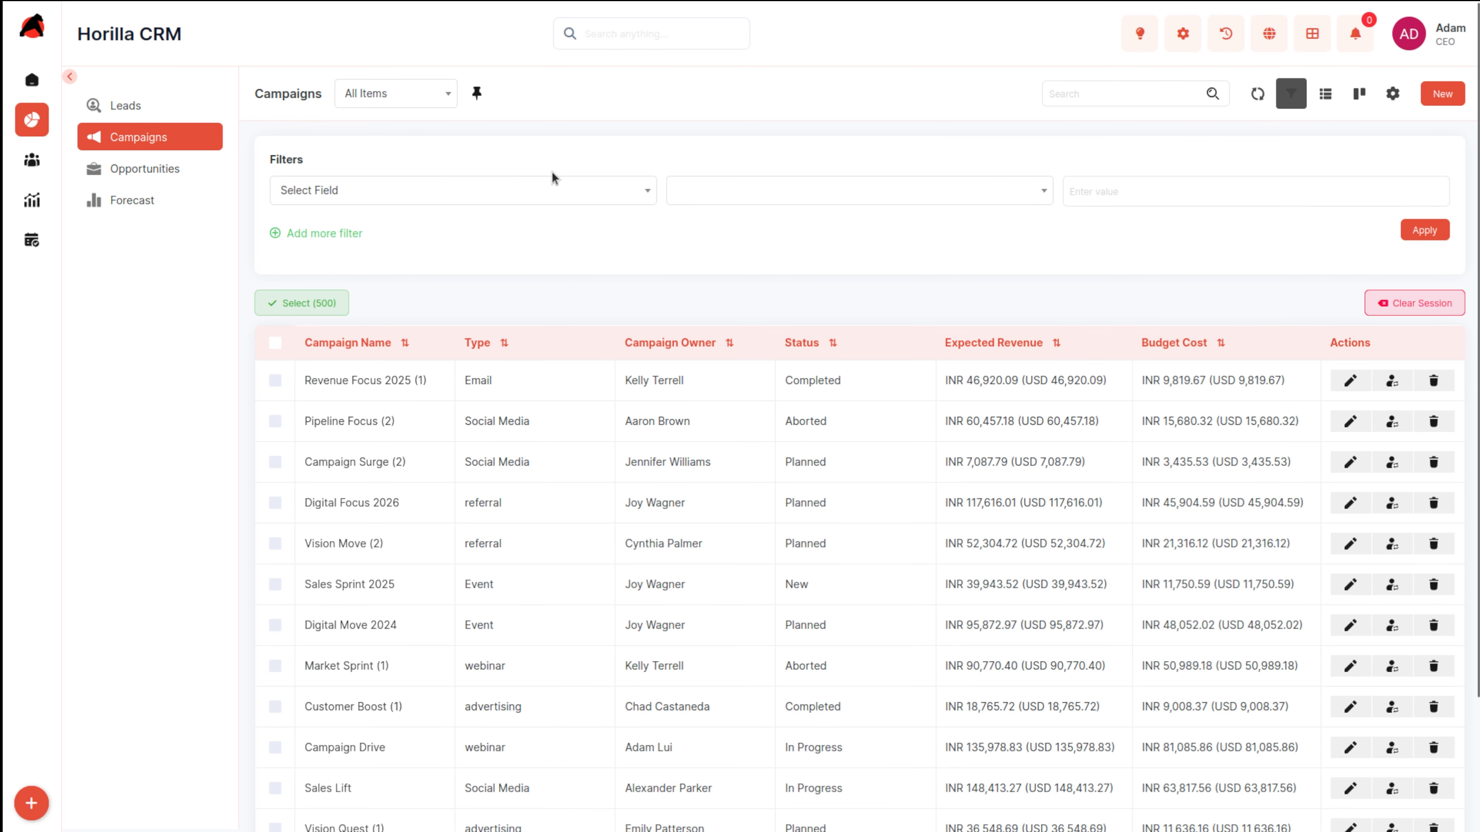
left_click(560, 192)
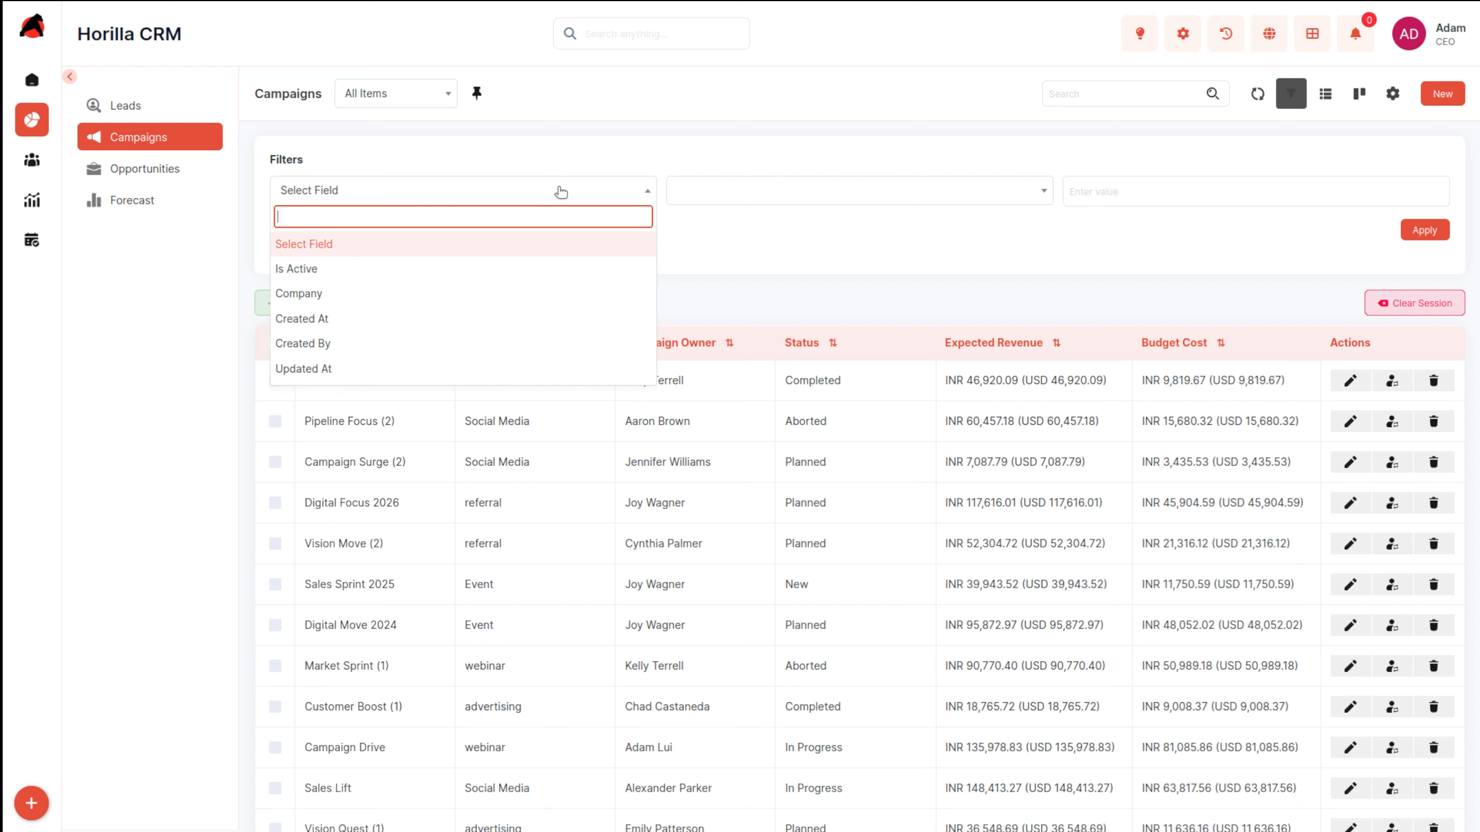
scroll(479, 307, "down", 3)
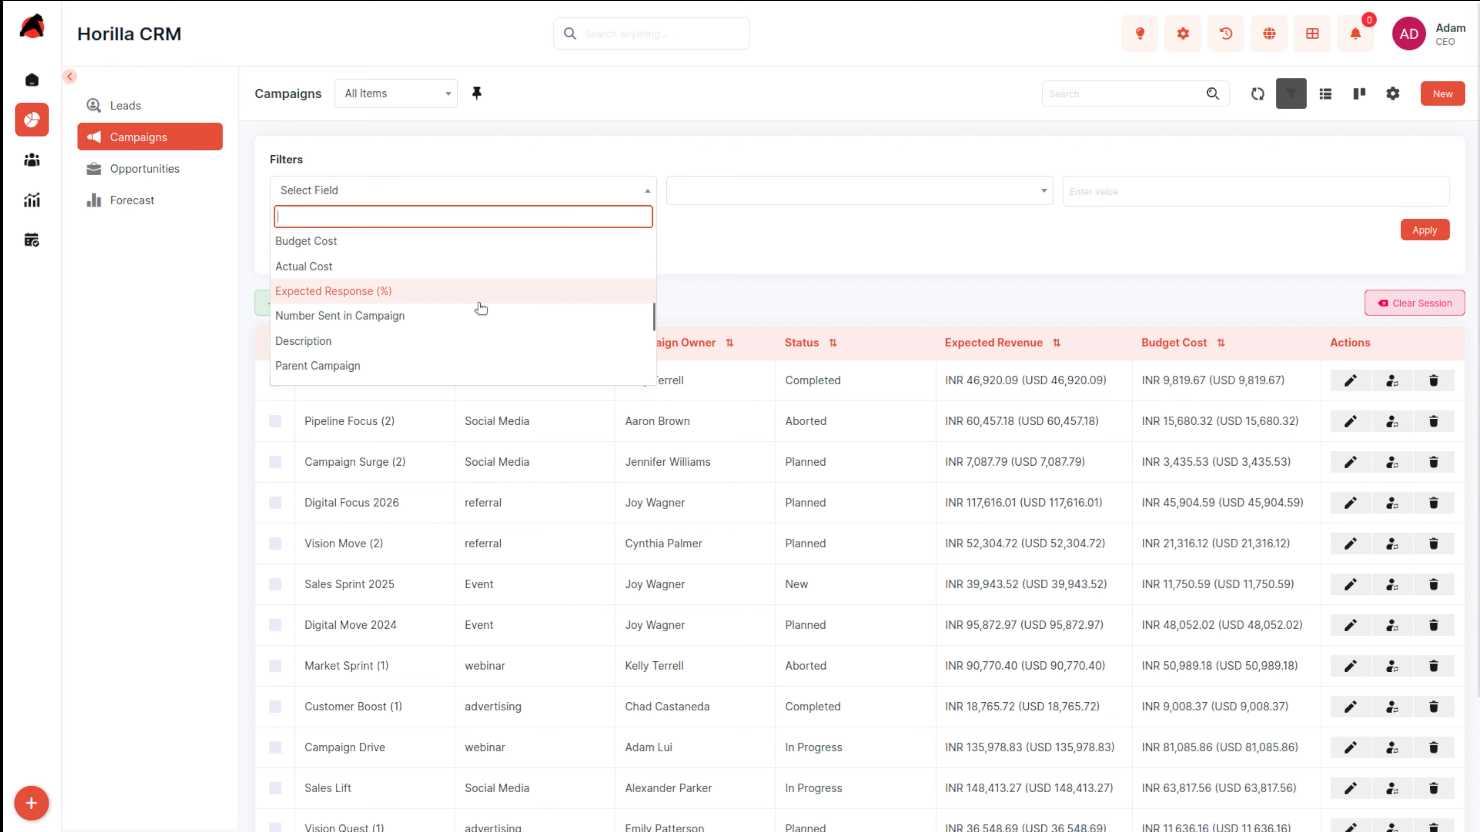
scroll(481, 309, "down", 5)
scroll(481, 309, "up", 5)
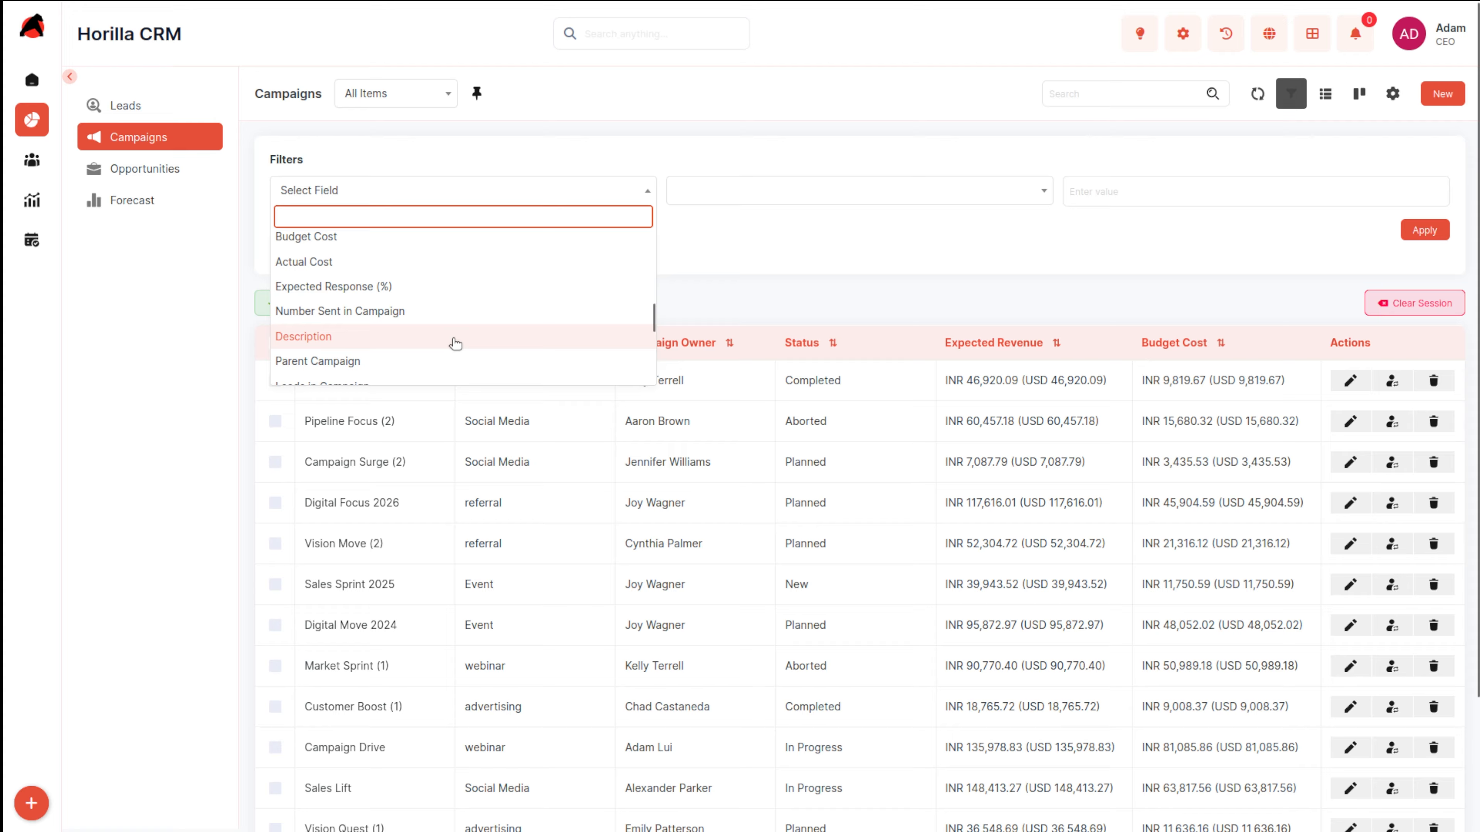
scroll(454, 344, "down", 3)
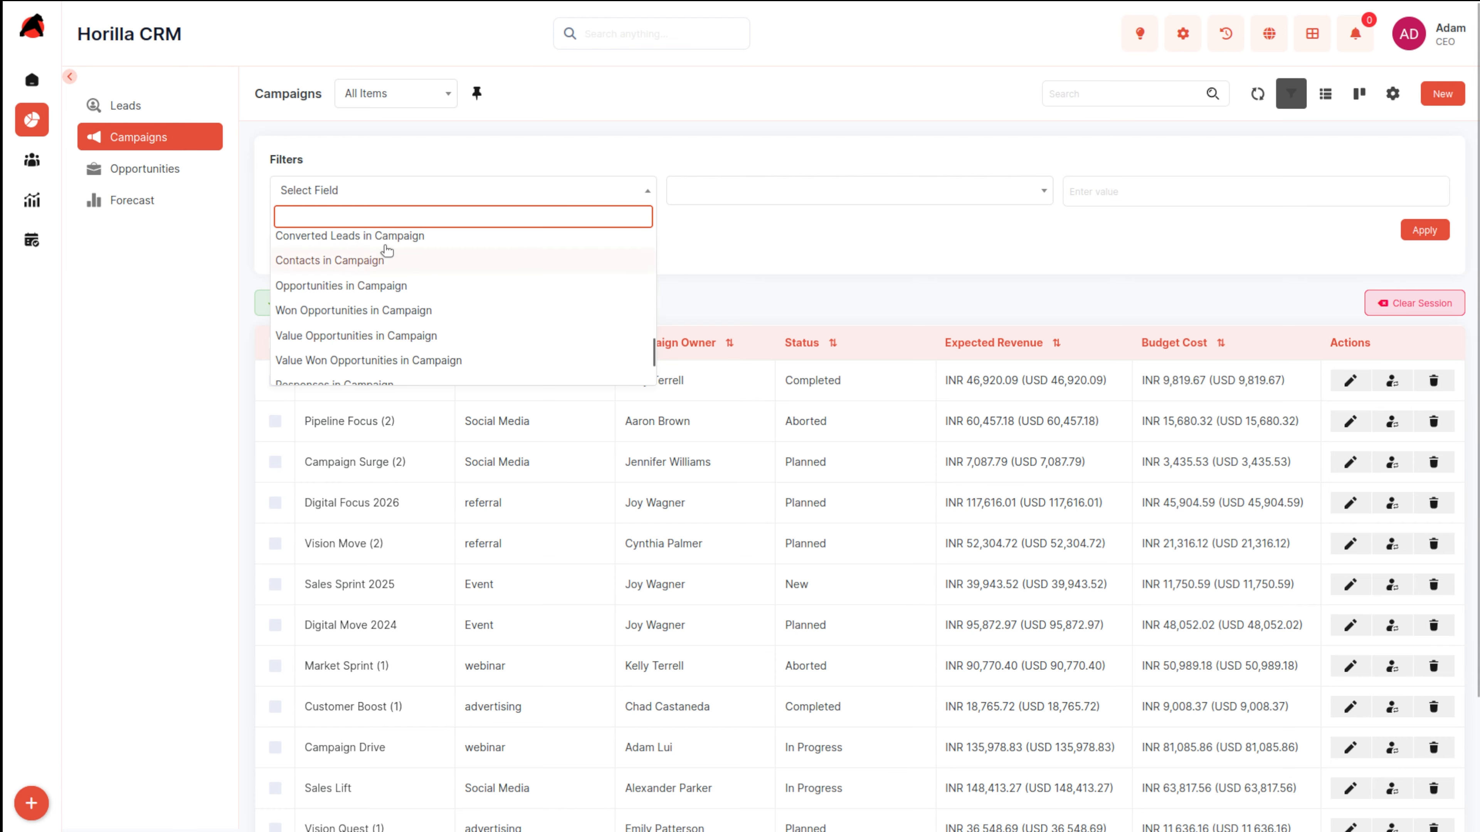
scroll(407, 274, "down", 3)
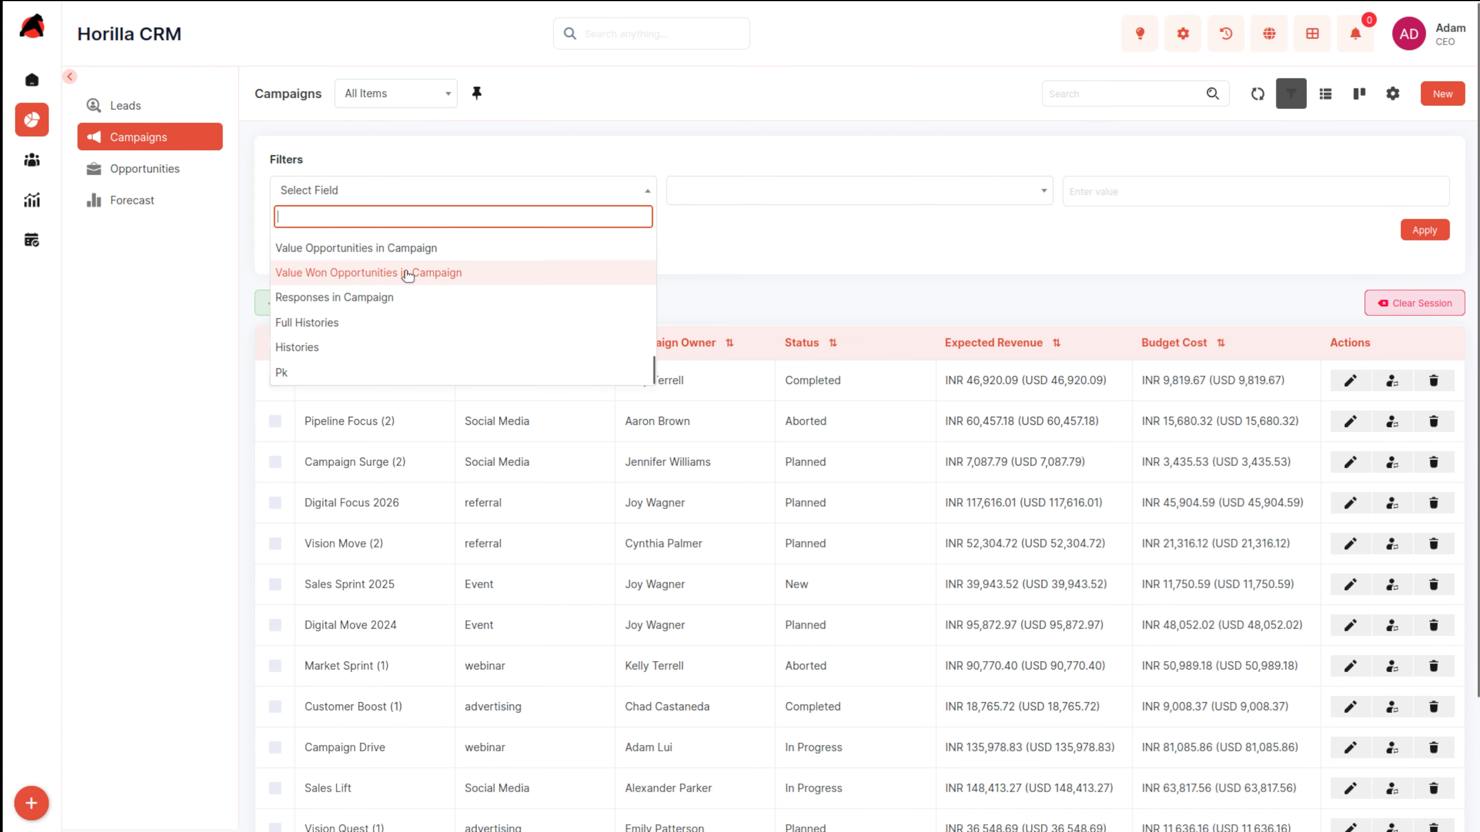
scroll(419, 321, "up", 6)
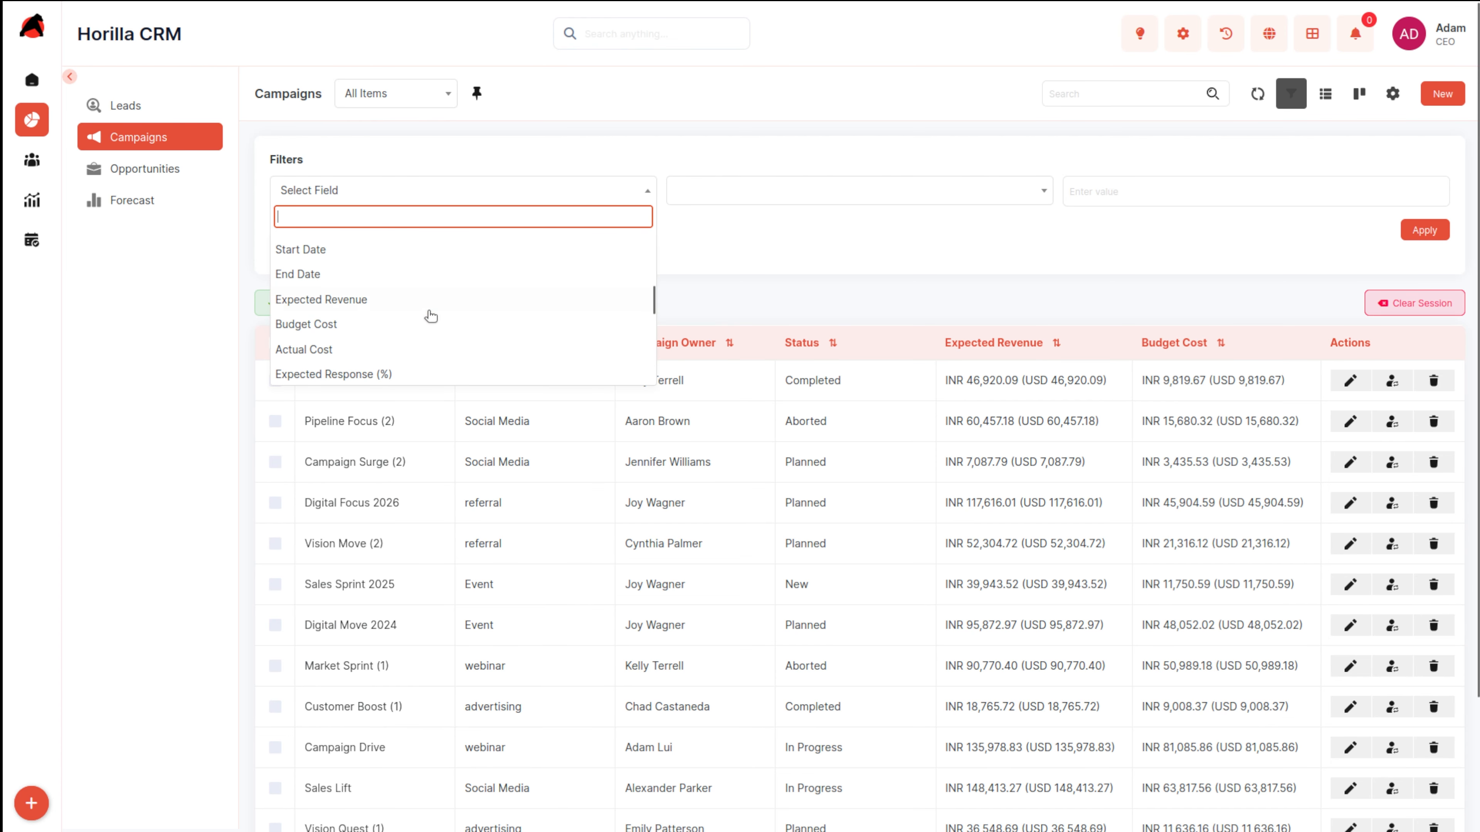
left_click(421, 253)
Set the Start Date filter's operator to After with the date 05/11/2025 and apply it.
left_click(800, 197)
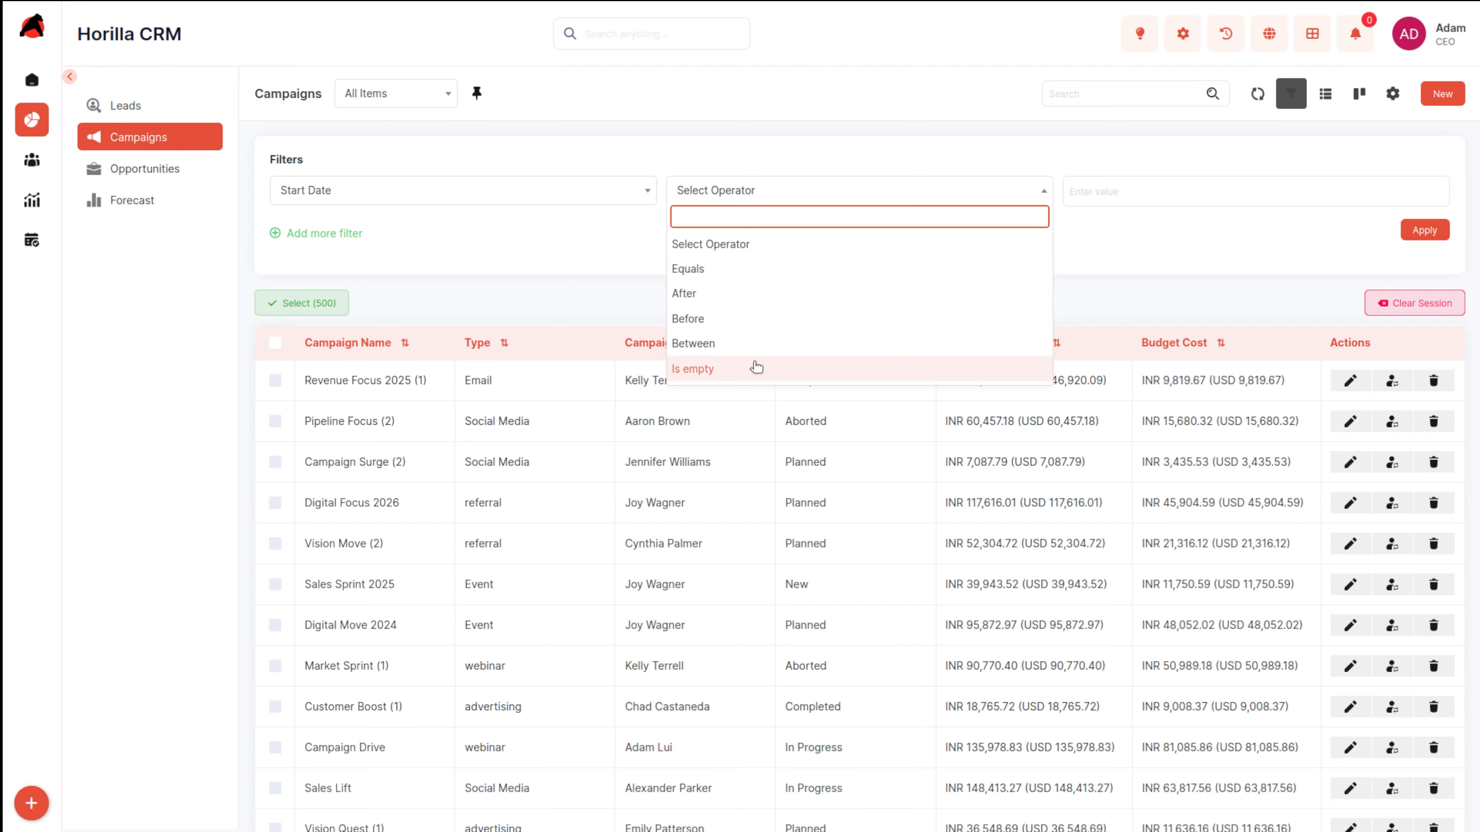
scroll(756, 367, "down", 1)
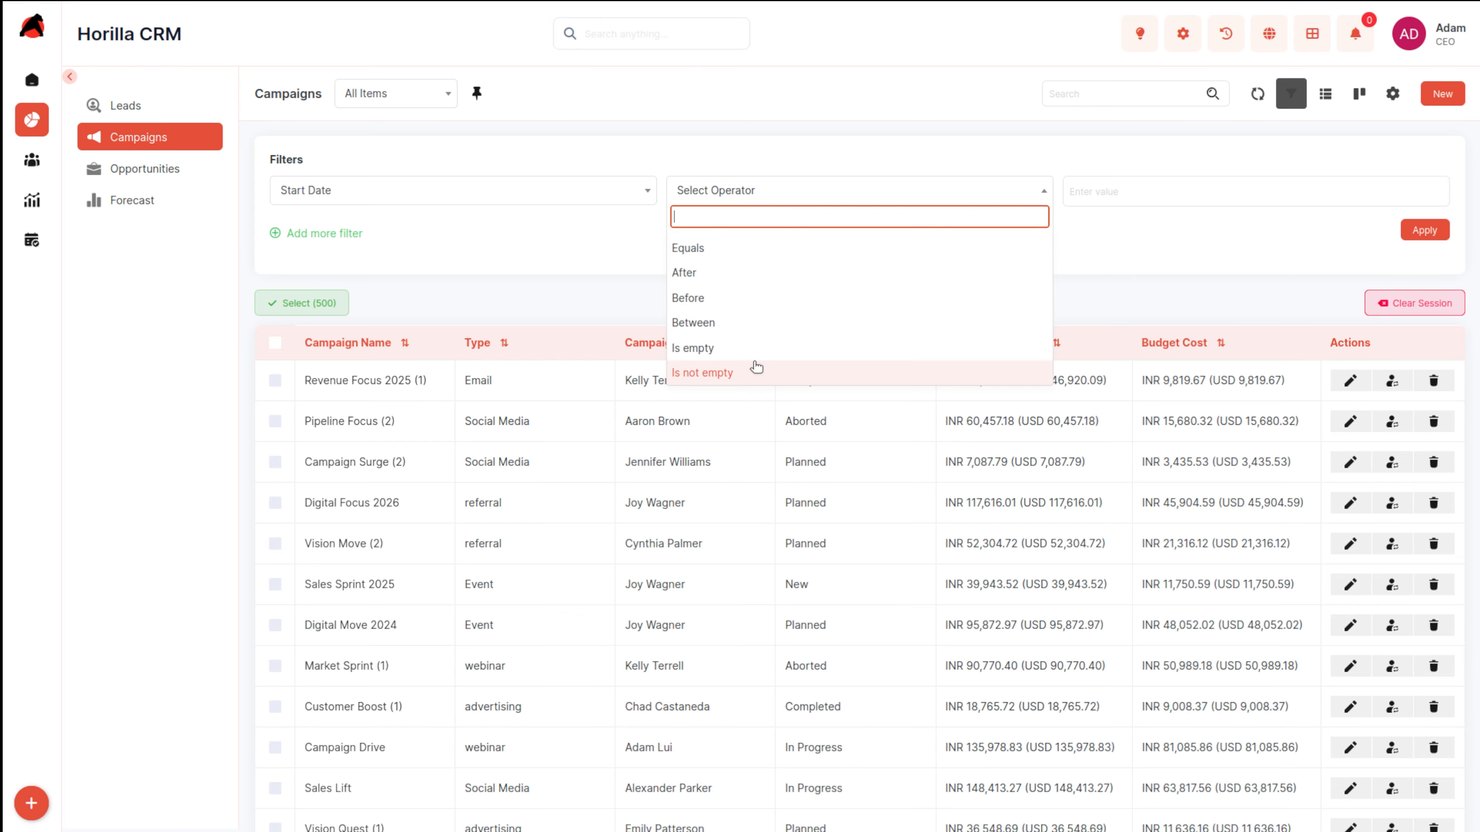
left_click(751, 281)
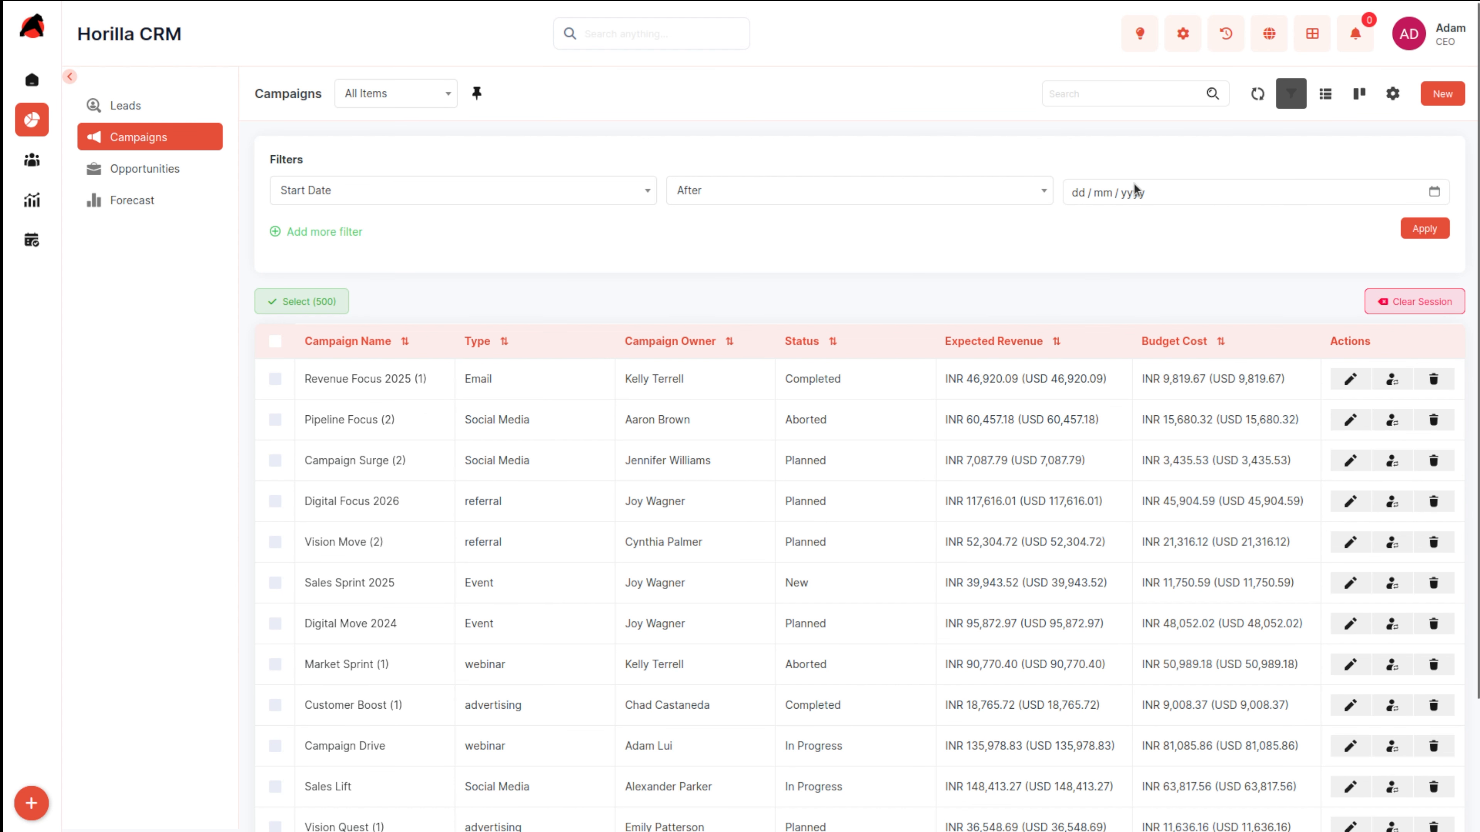
left_click(1072, 194)
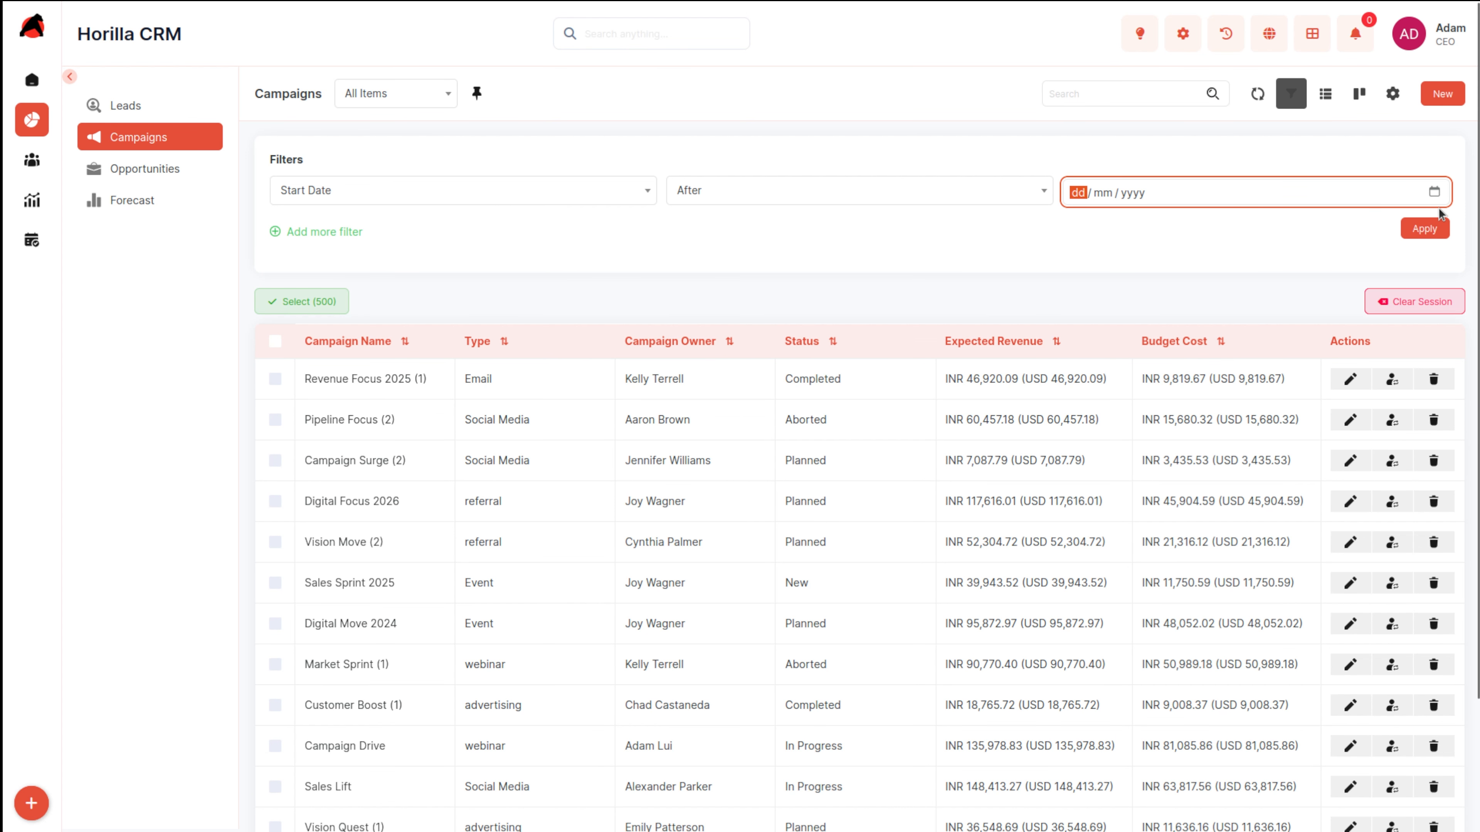
left_click(1435, 192)
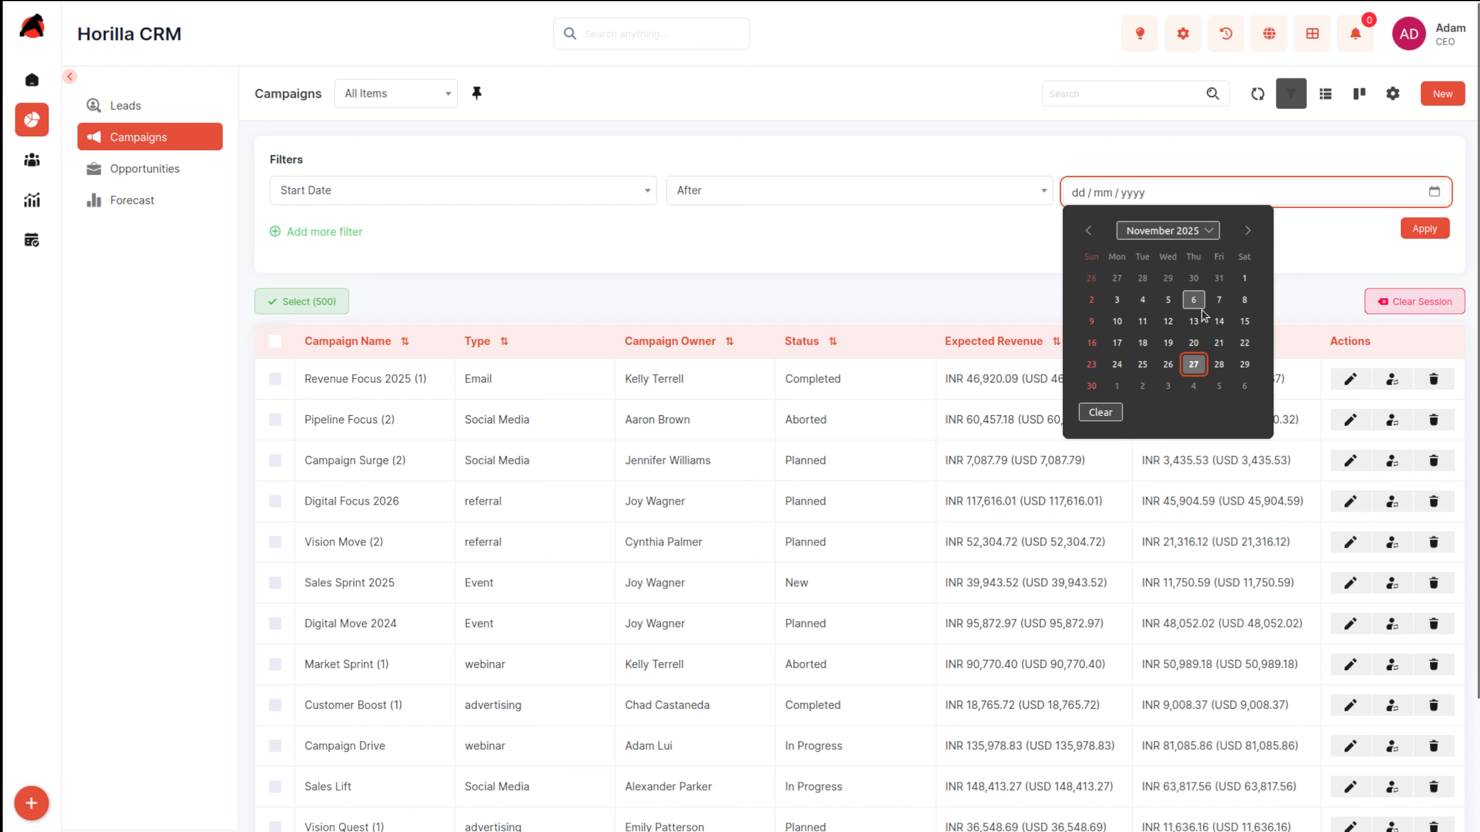
left_click(1167, 301)
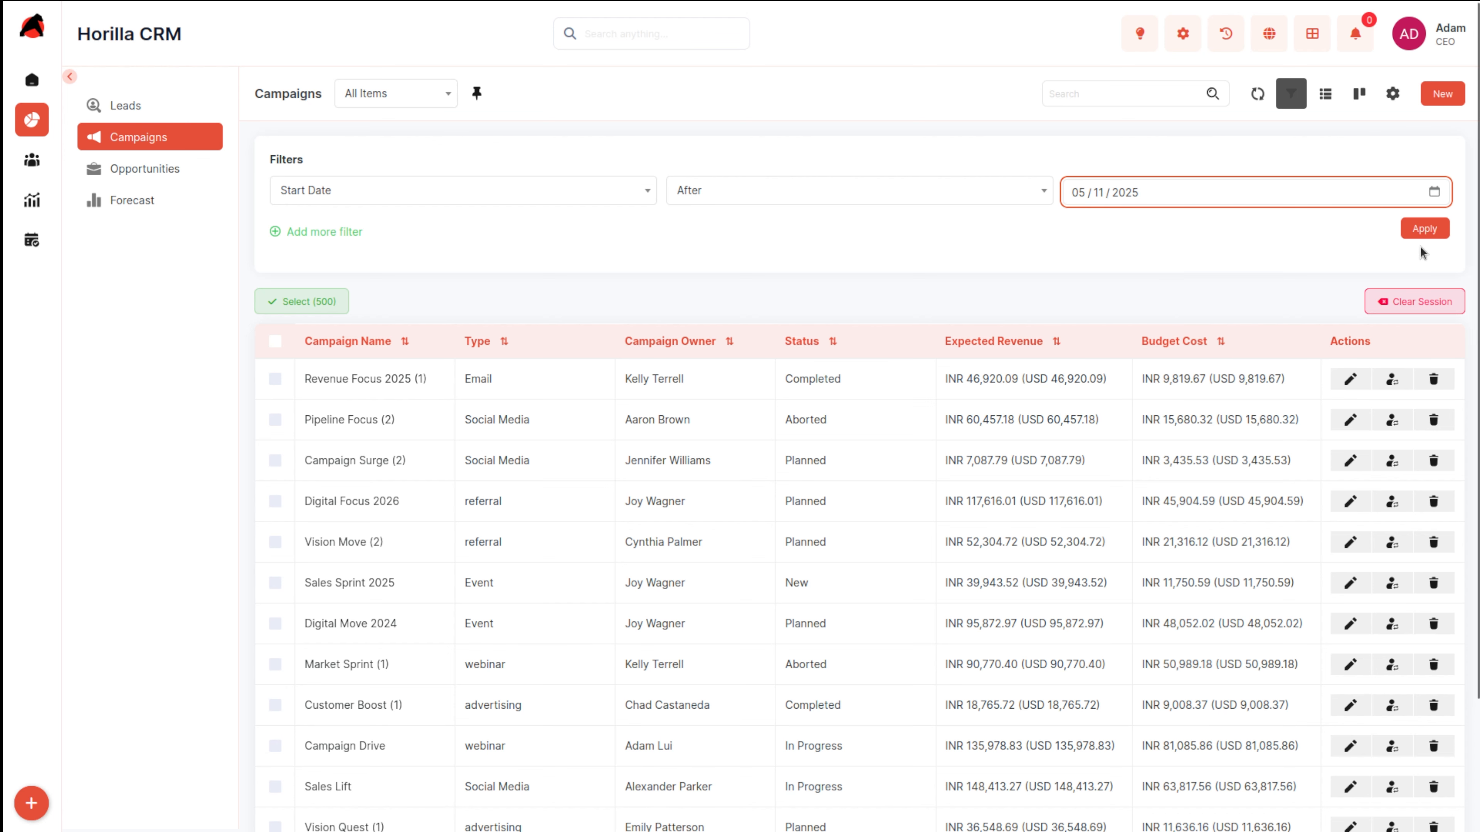
left_click(1424, 230)
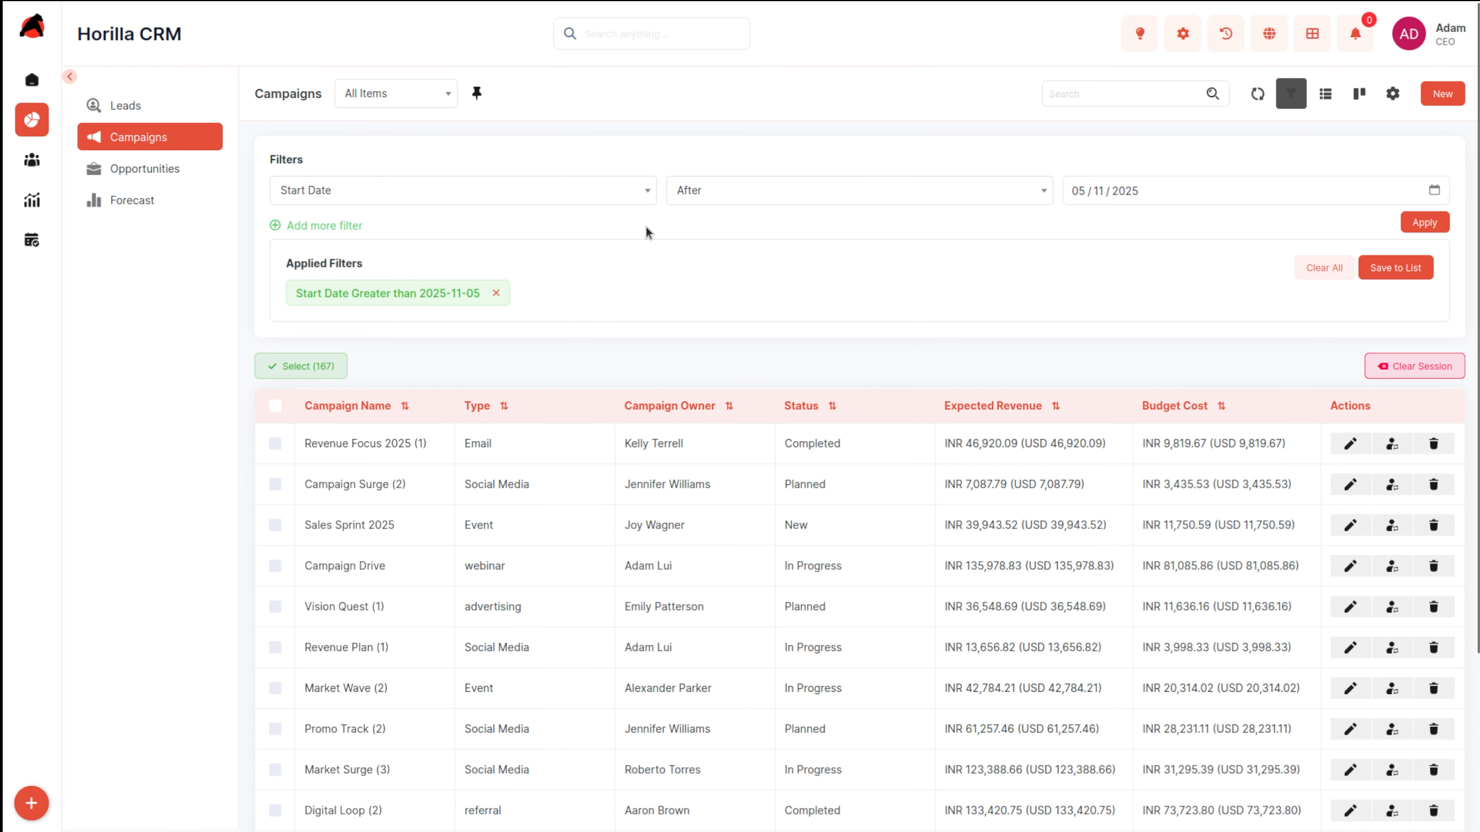
Look through the filtered campaigns and clear all applied filters.
scroll(522, 444, "down", 3)
scroll(521, 443, "up", 3)
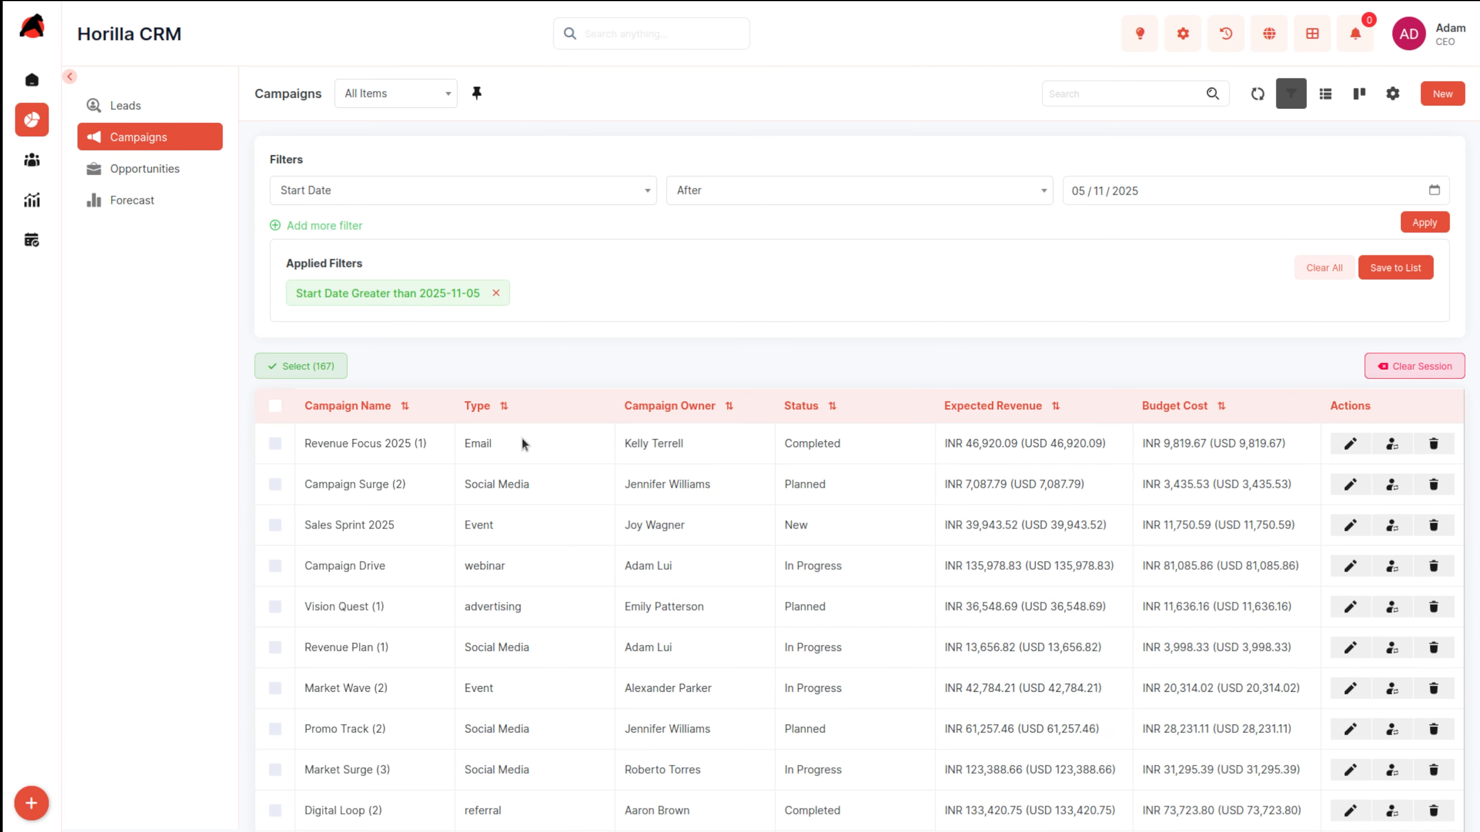
scroll(623, 341, "down", 3)
scroll(623, 343, "up", 3)
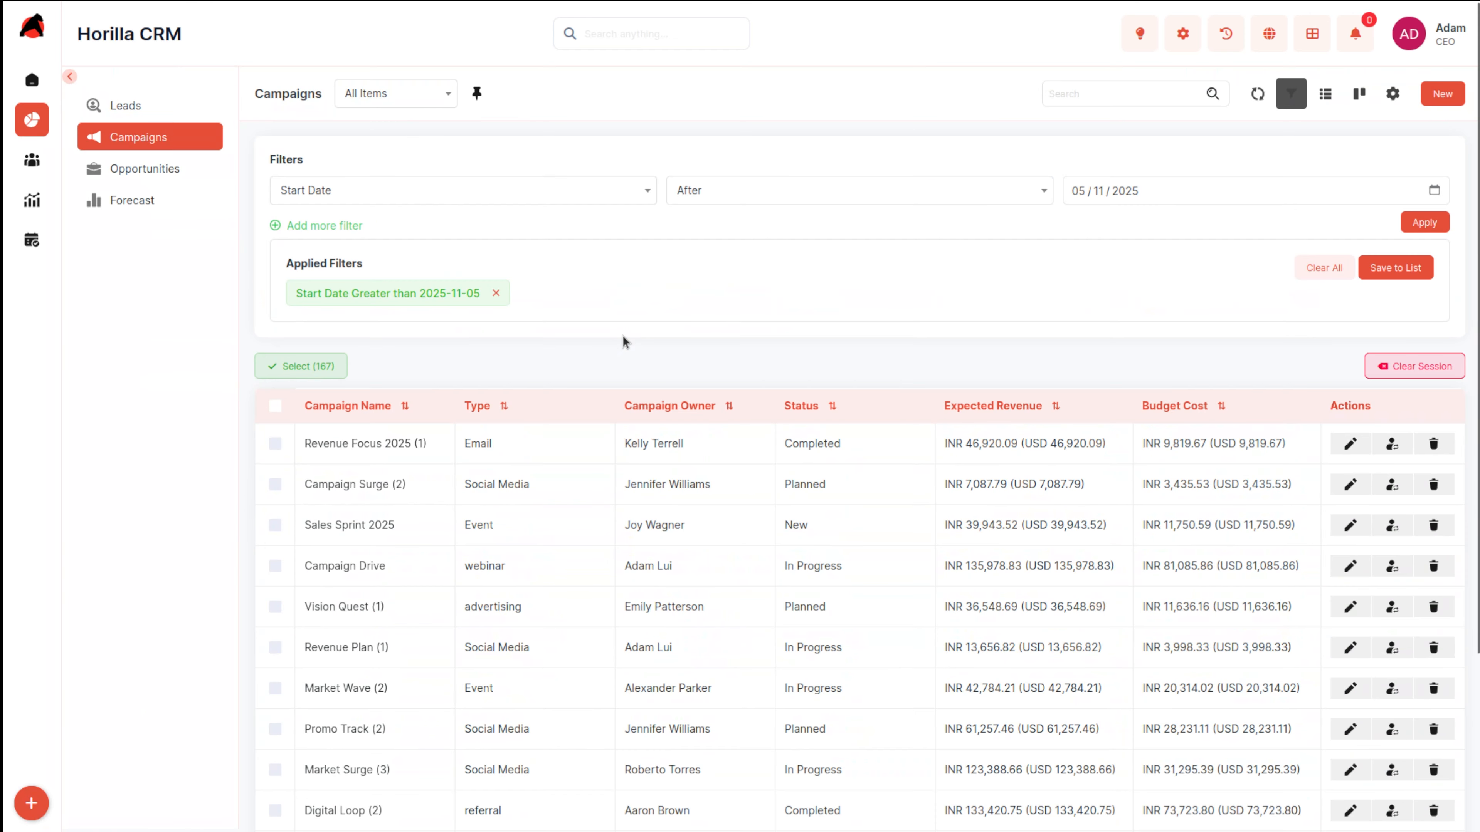
left_click(1320, 269)
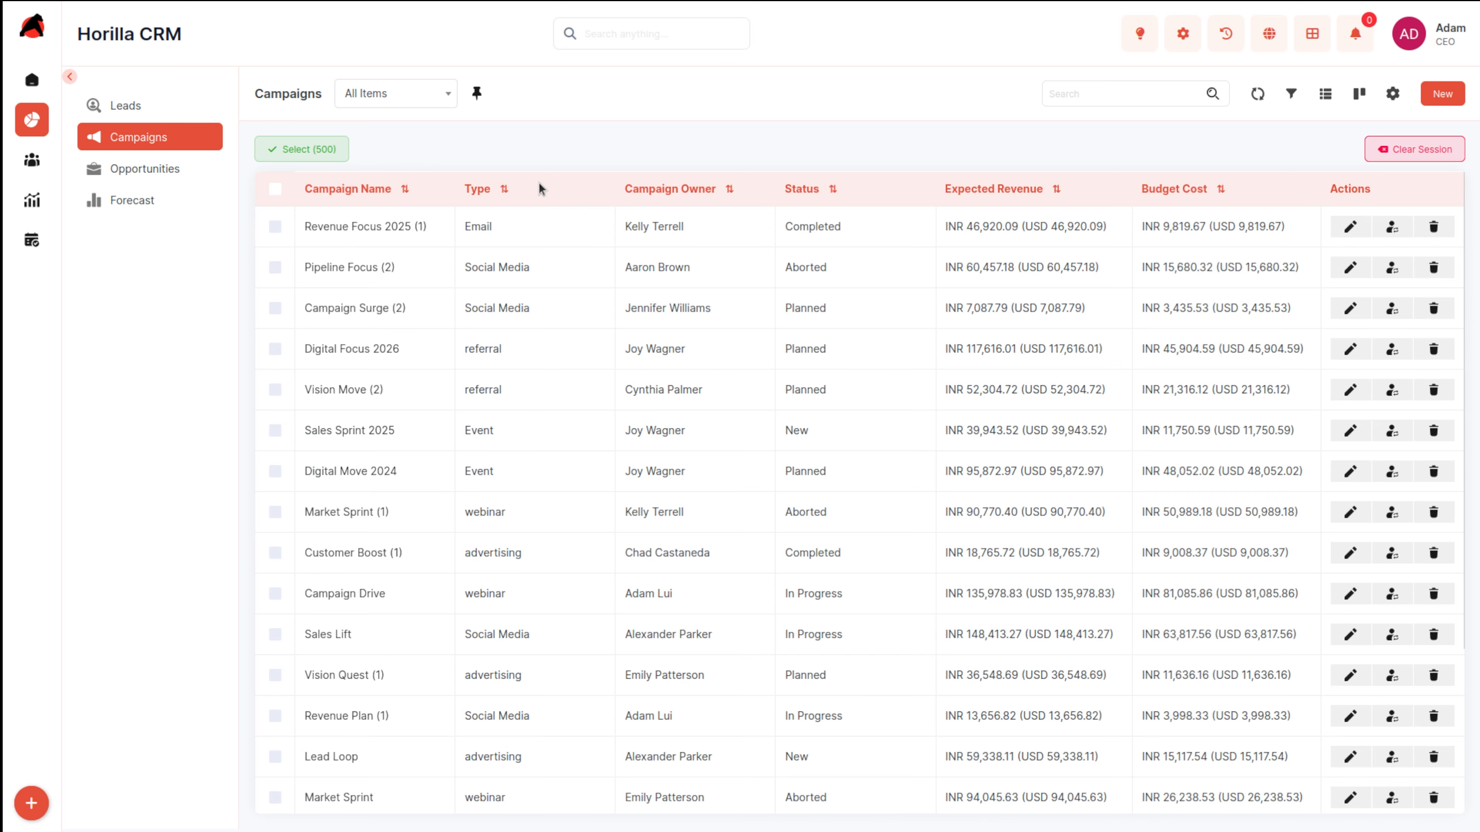
Sort the campaigns by Campaign Name in ascending order and look through the list.
left_click(405, 190)
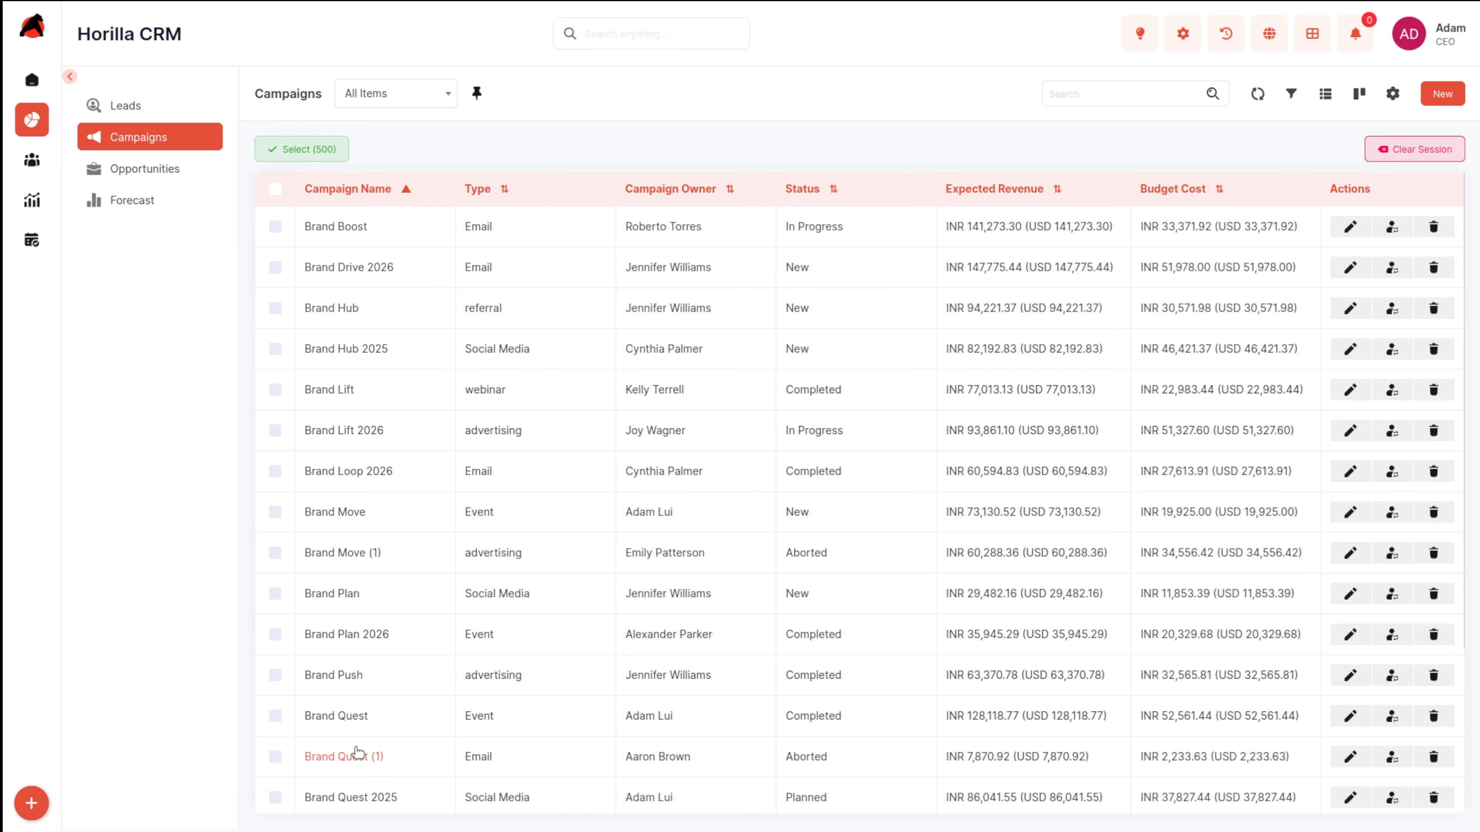
scroll(357, 752, "down", 3)
scroll(357, 752, "up", 3)
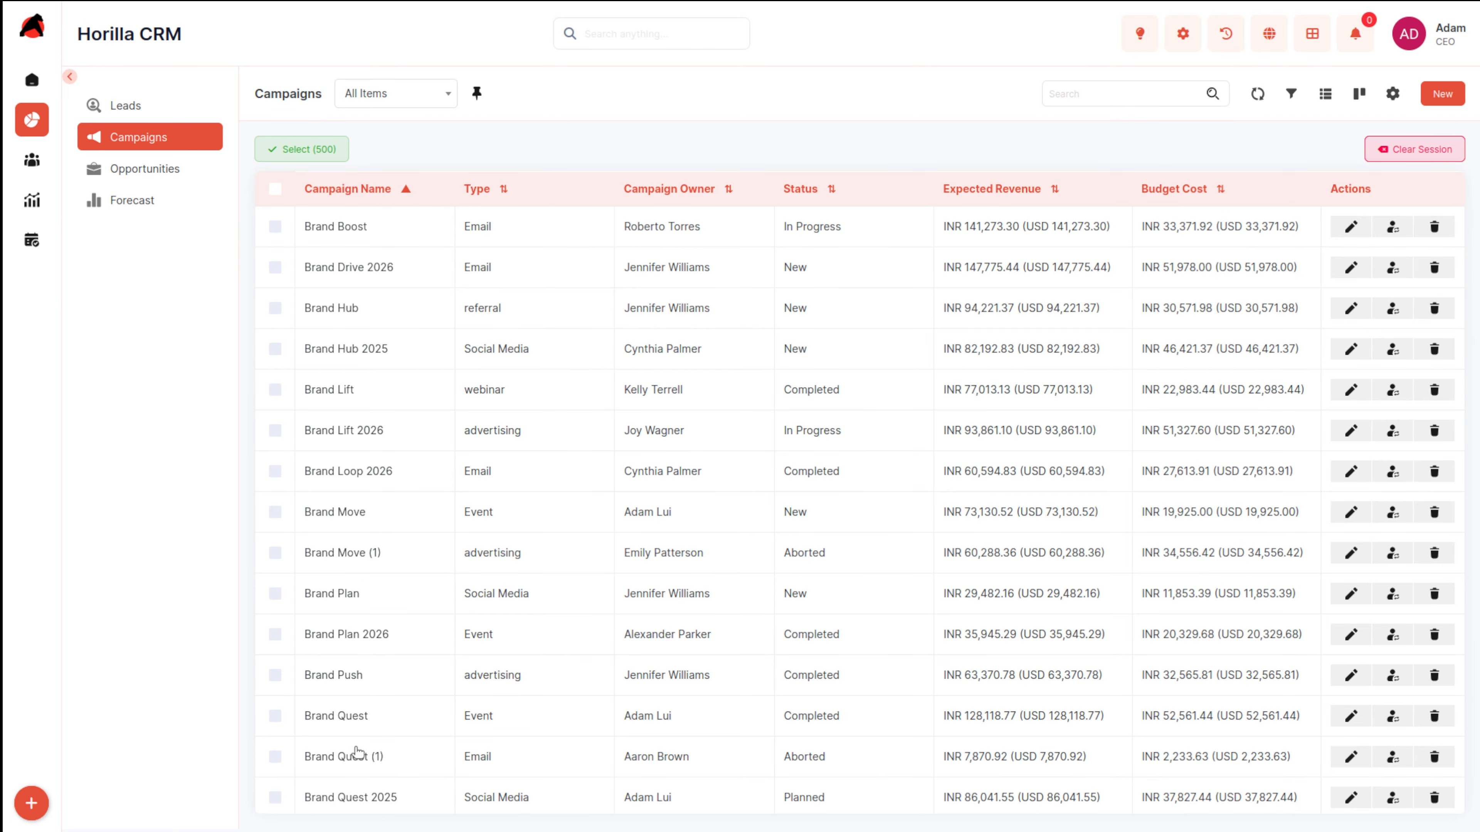
Sort the campaigns by Campaign Name in descending order and look through the list.
left_click(406, 191)
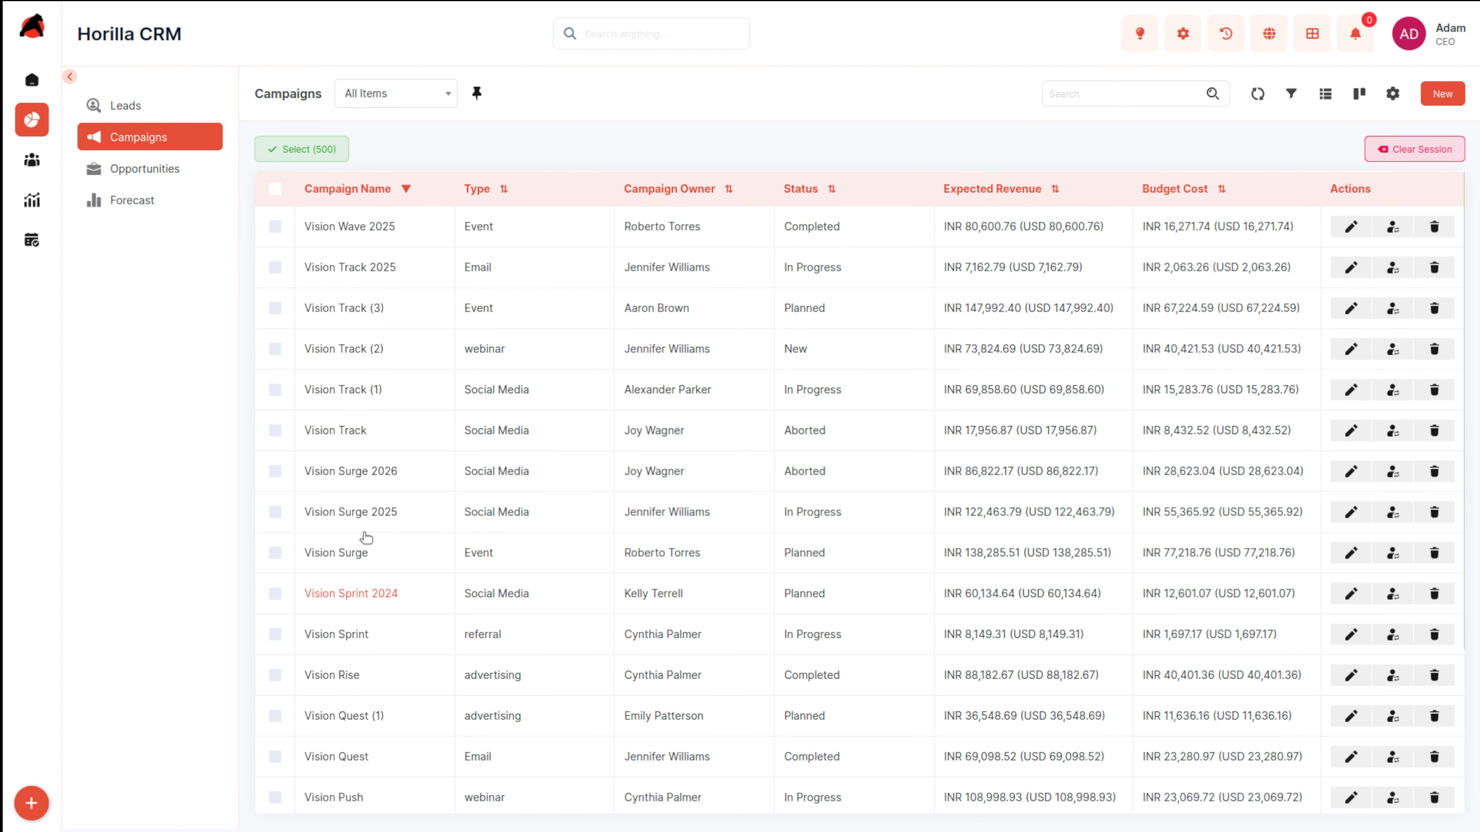
scroll(382, 282, "down", 3)
scroll(383, 282, "down", 1)
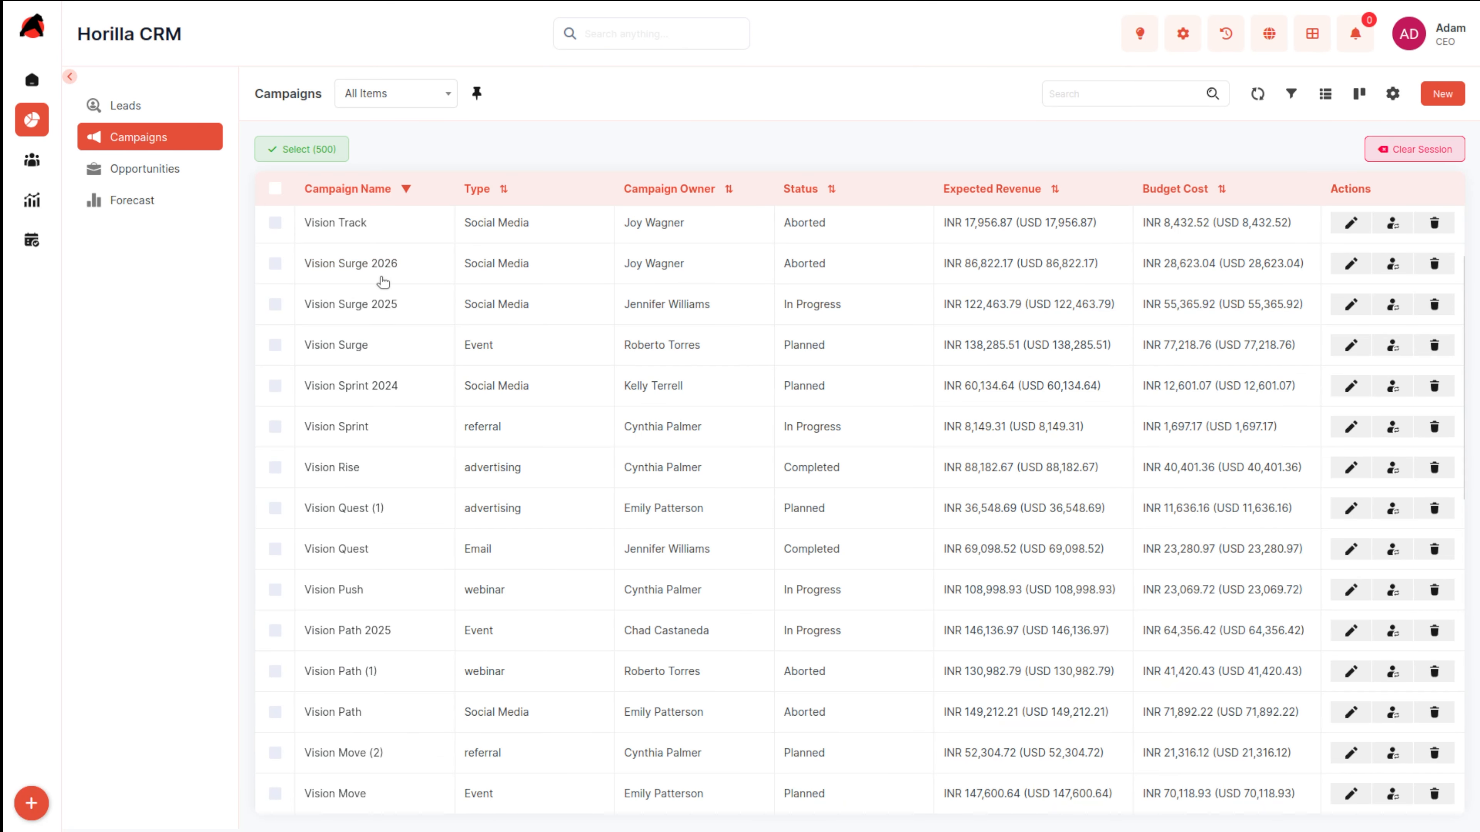
scroll(382, 282, "up", 4)
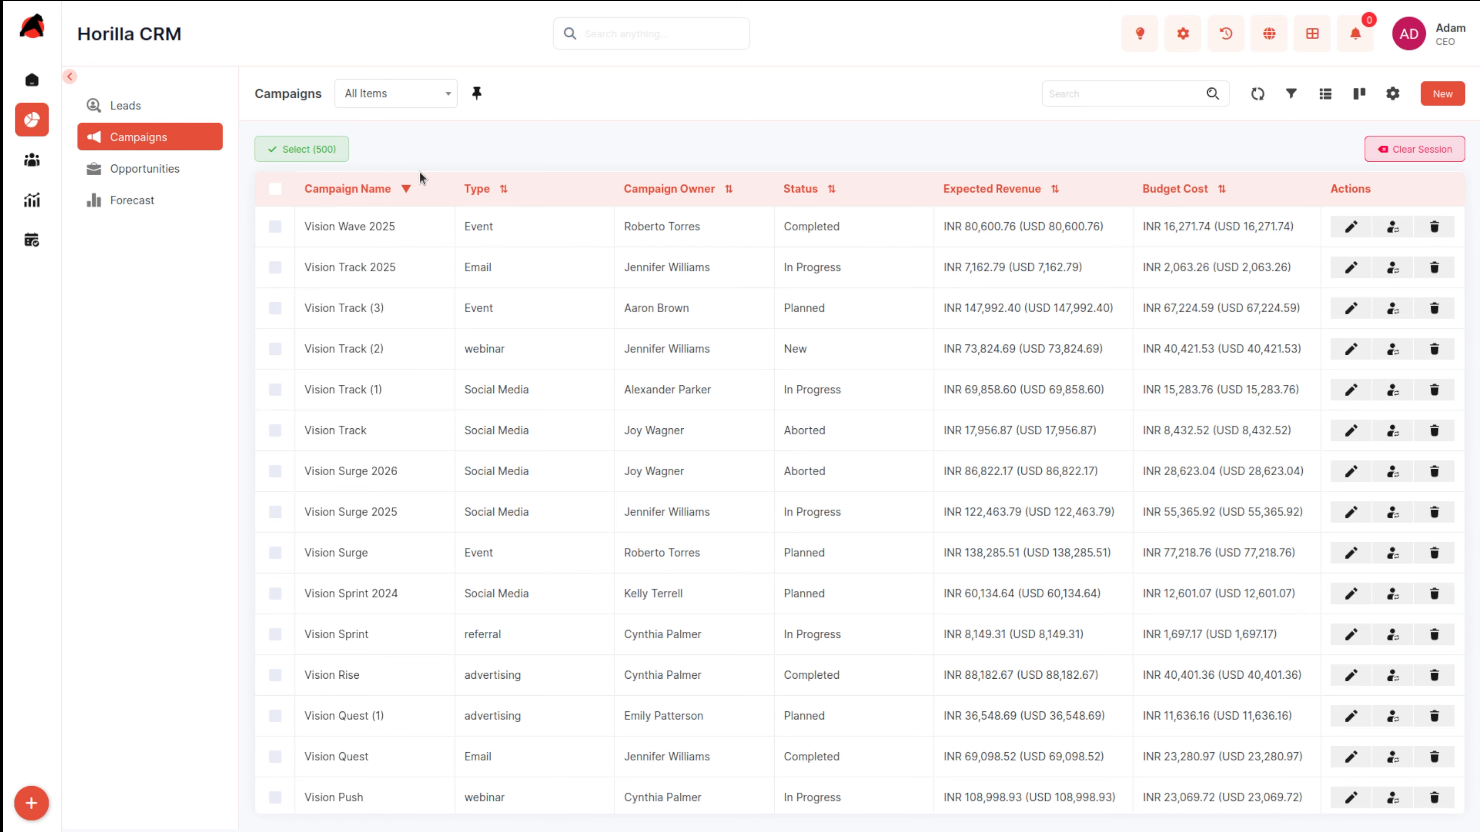
Select every campaign with the table's header checkbox, look through the selected rows and deselect them all again.
left_click(274, 191)
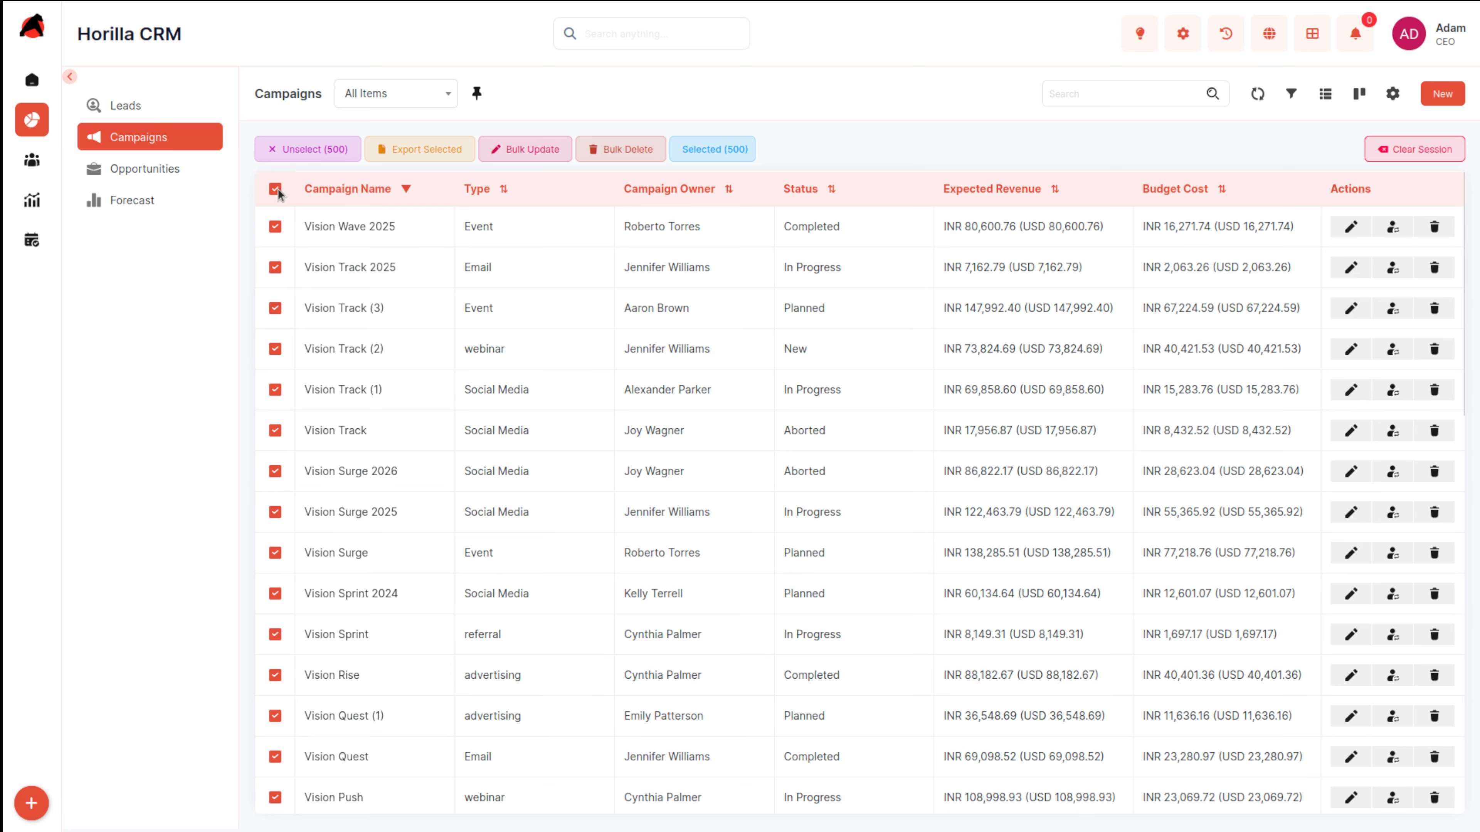
scroll(405, 570, "down", 10)
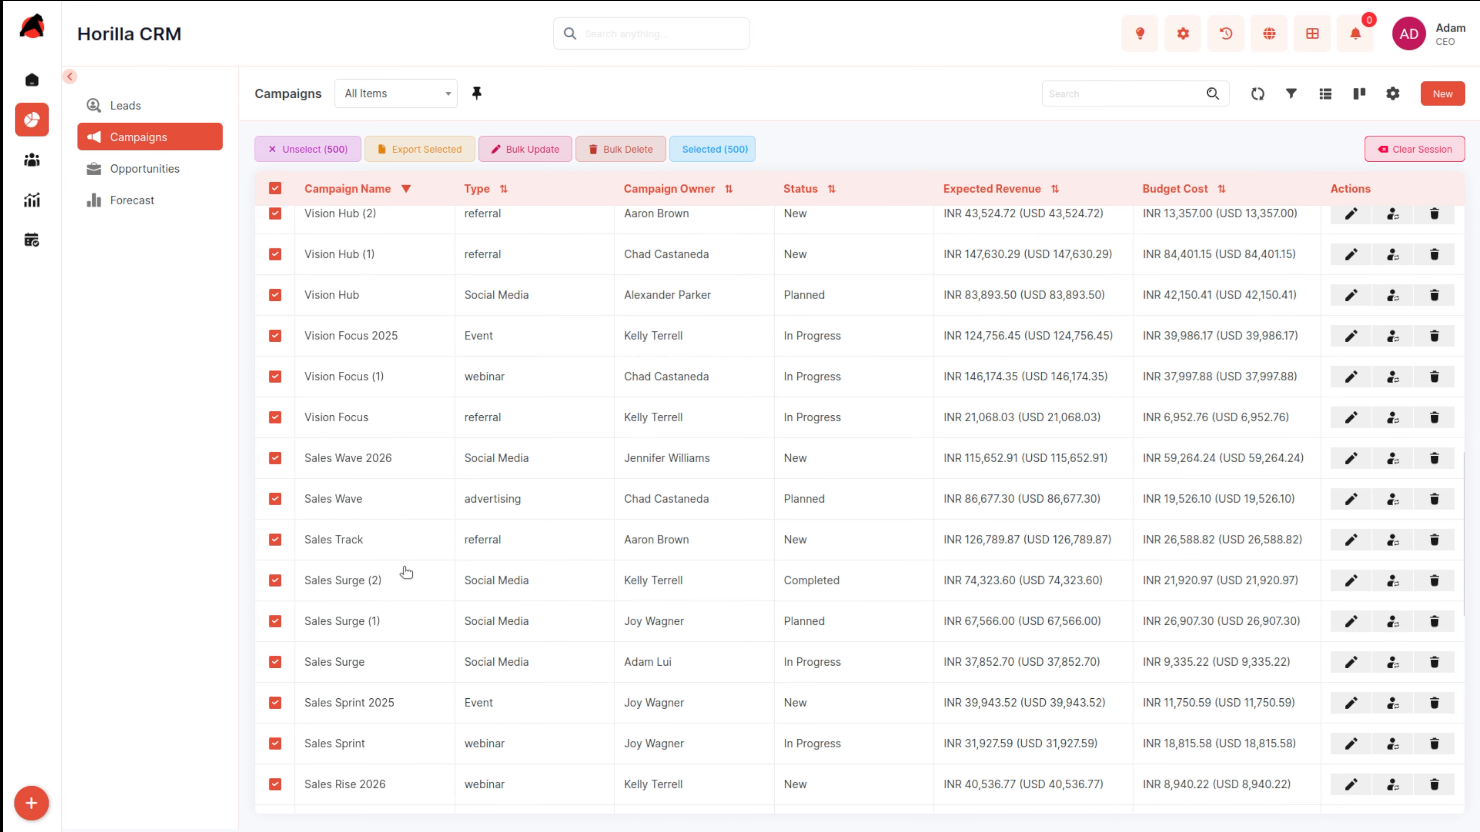
scroll(406, 573, "up", 10)
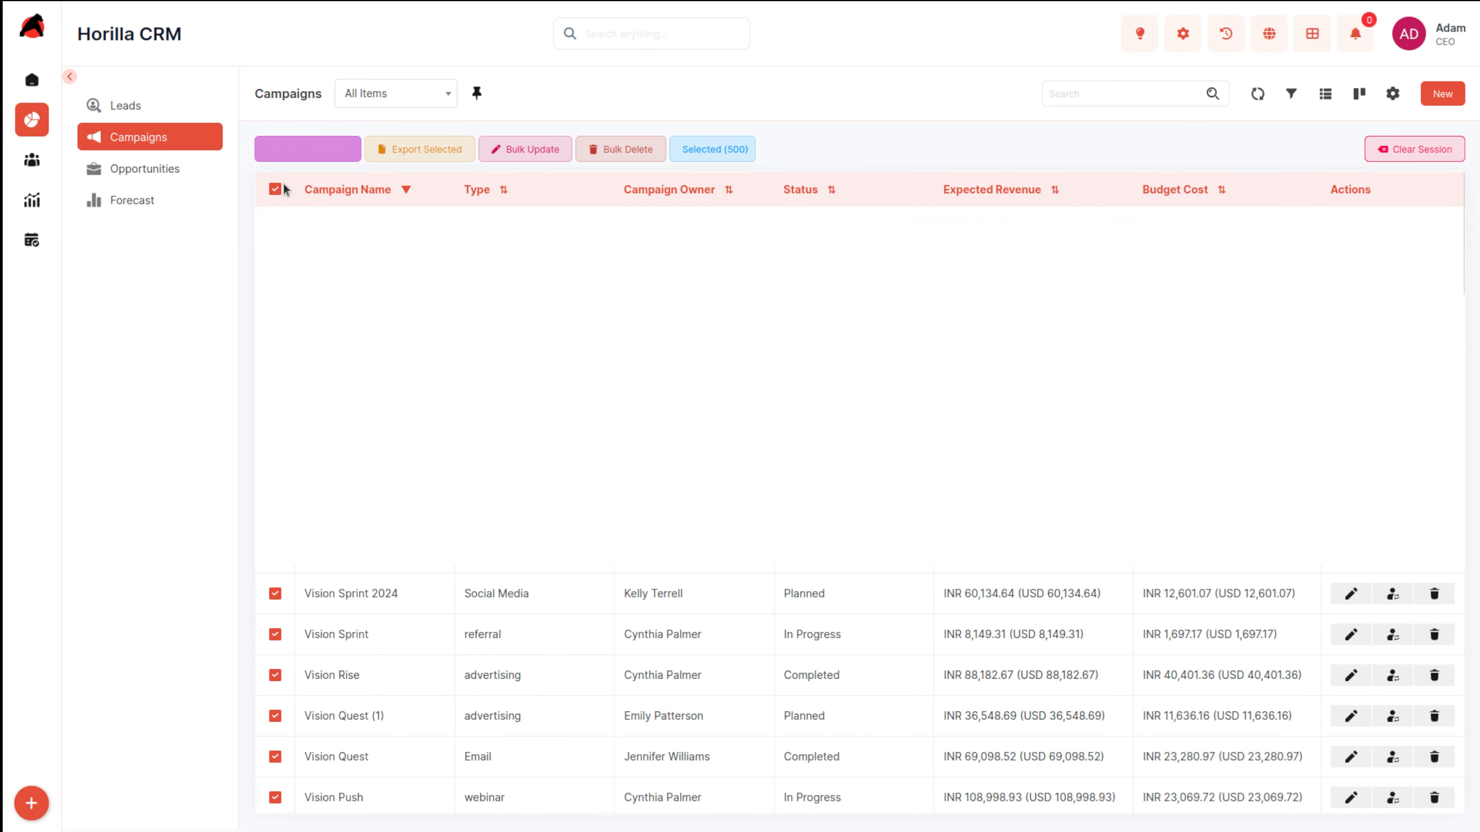
left_click(275, 189)
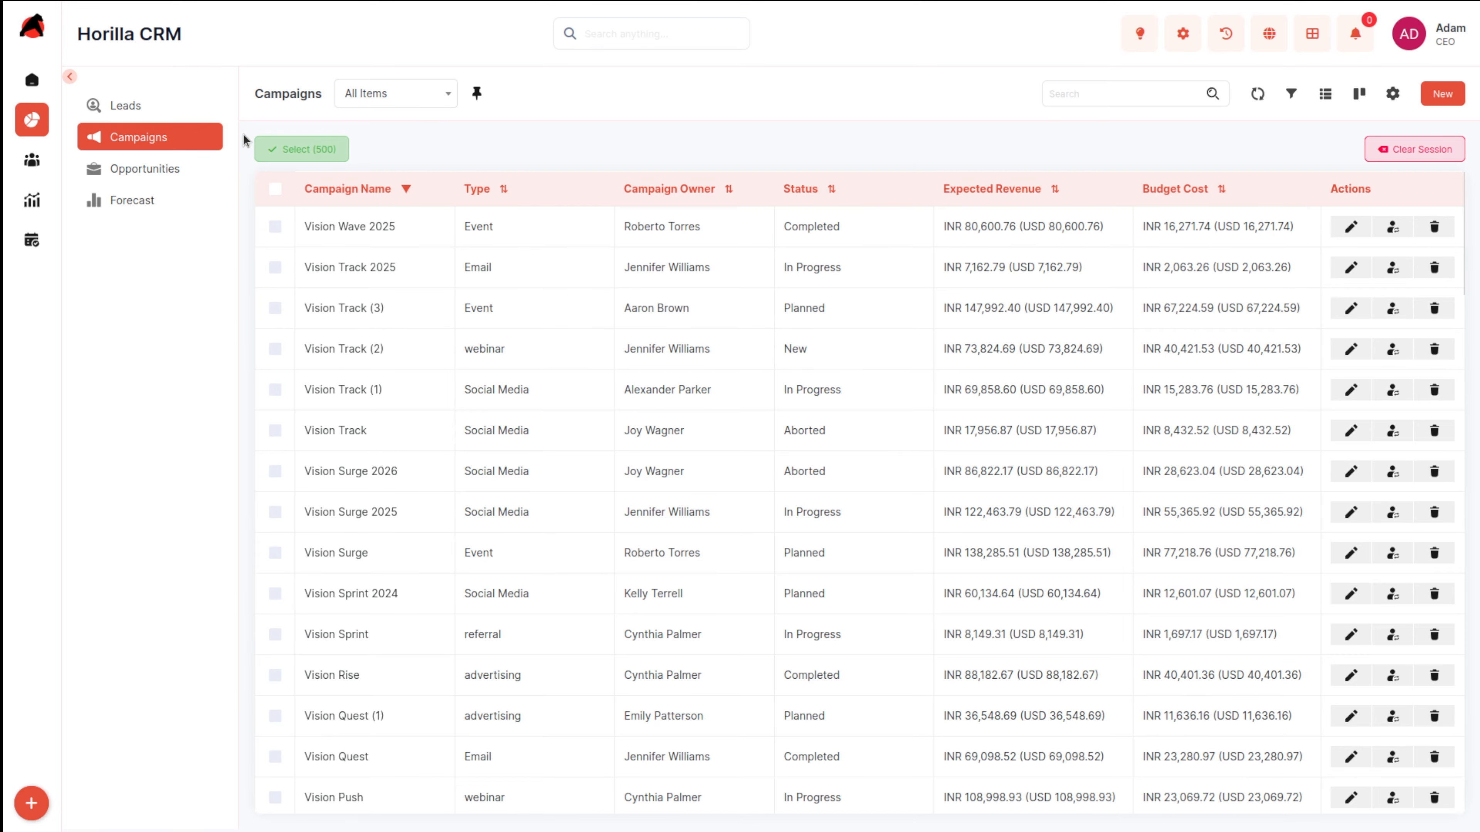
Select all campaign records with the list's Select option and look through the selected rows.
left_click(299, 150)
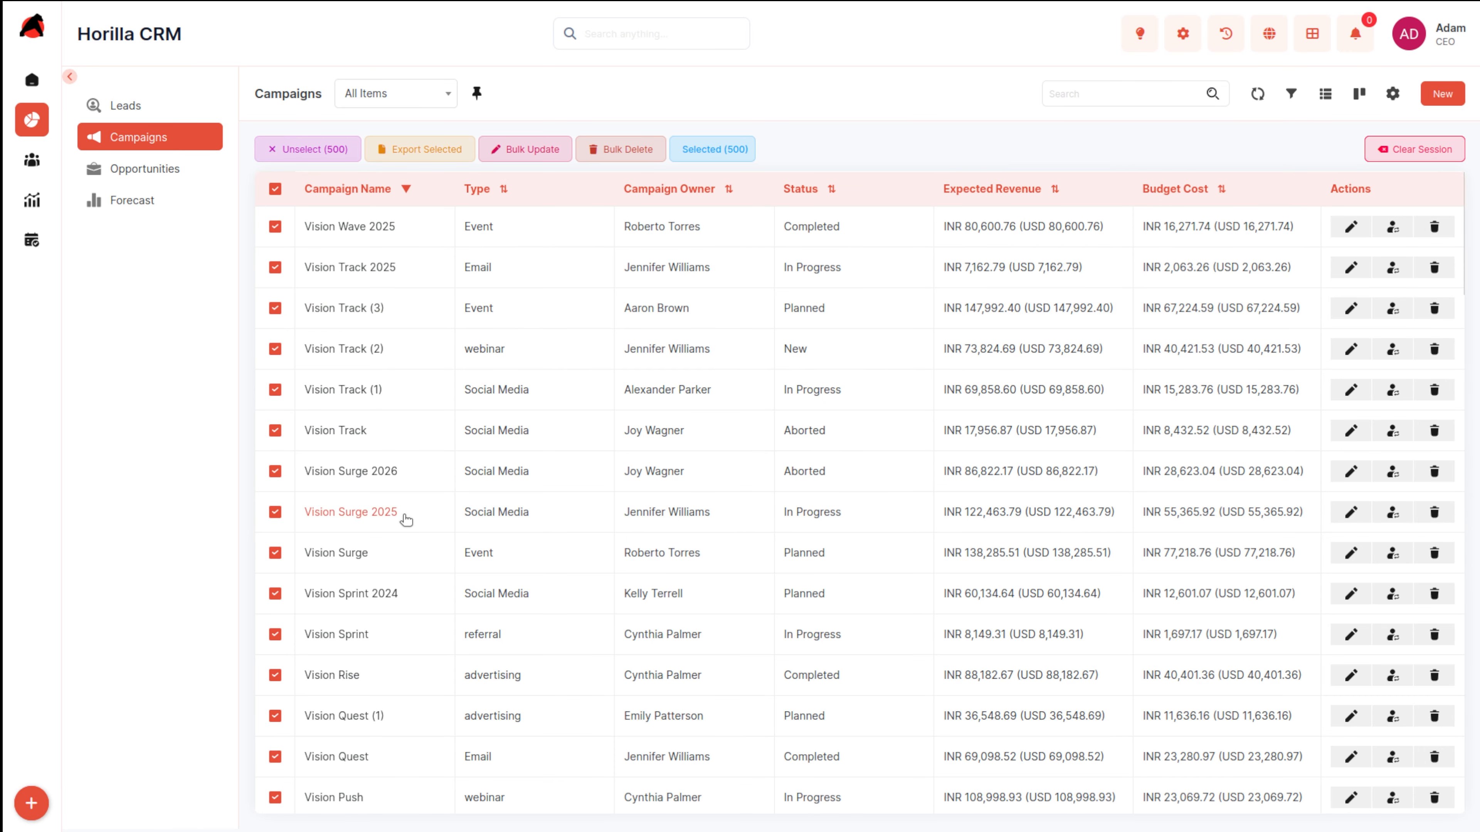
scroll(405, 517, "down", 10)
scroll(405, 518, "up", 10)
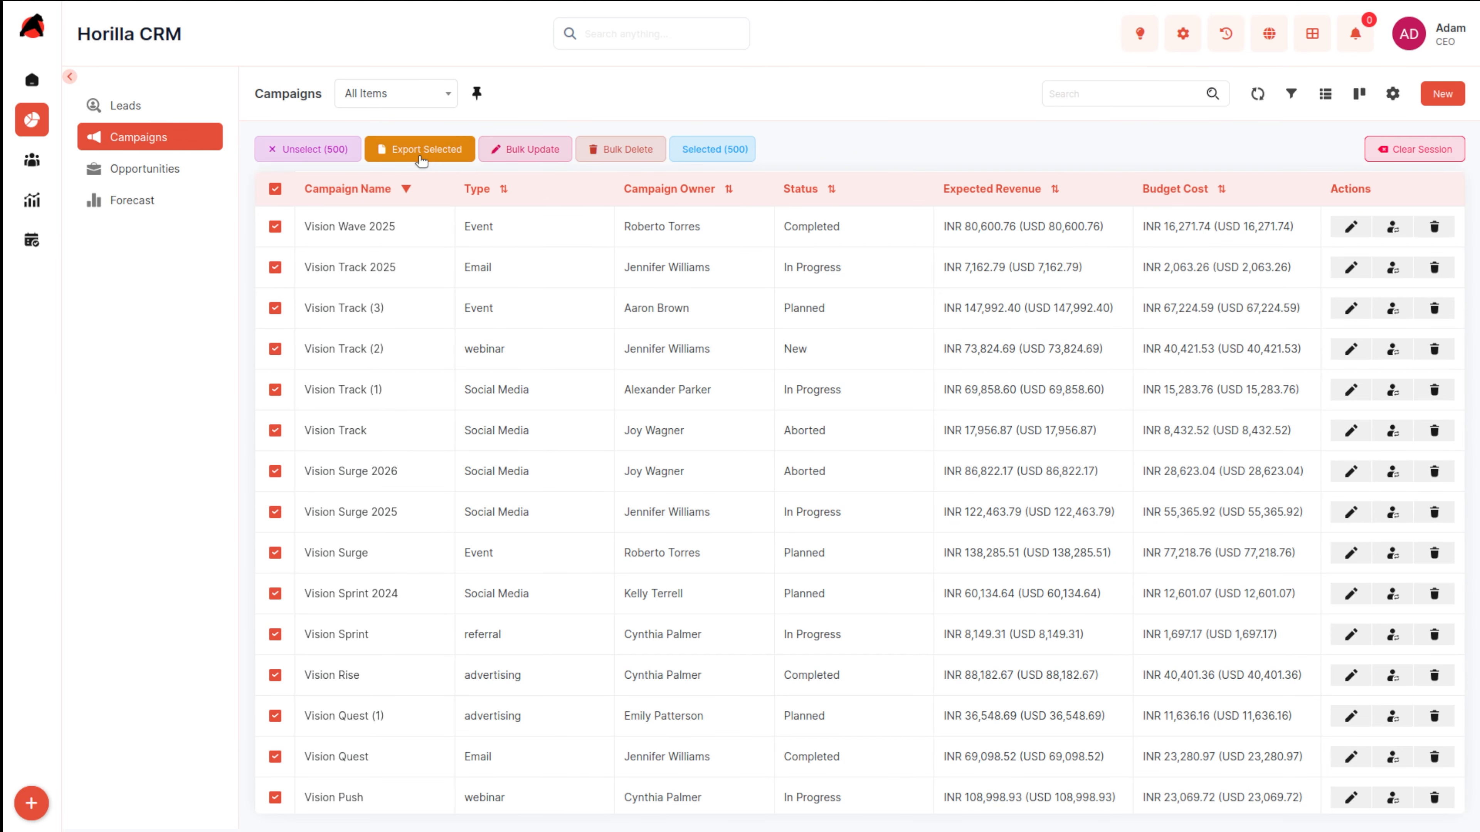
Deselect all the selected campaign records in the list.
left_click(541, 149)
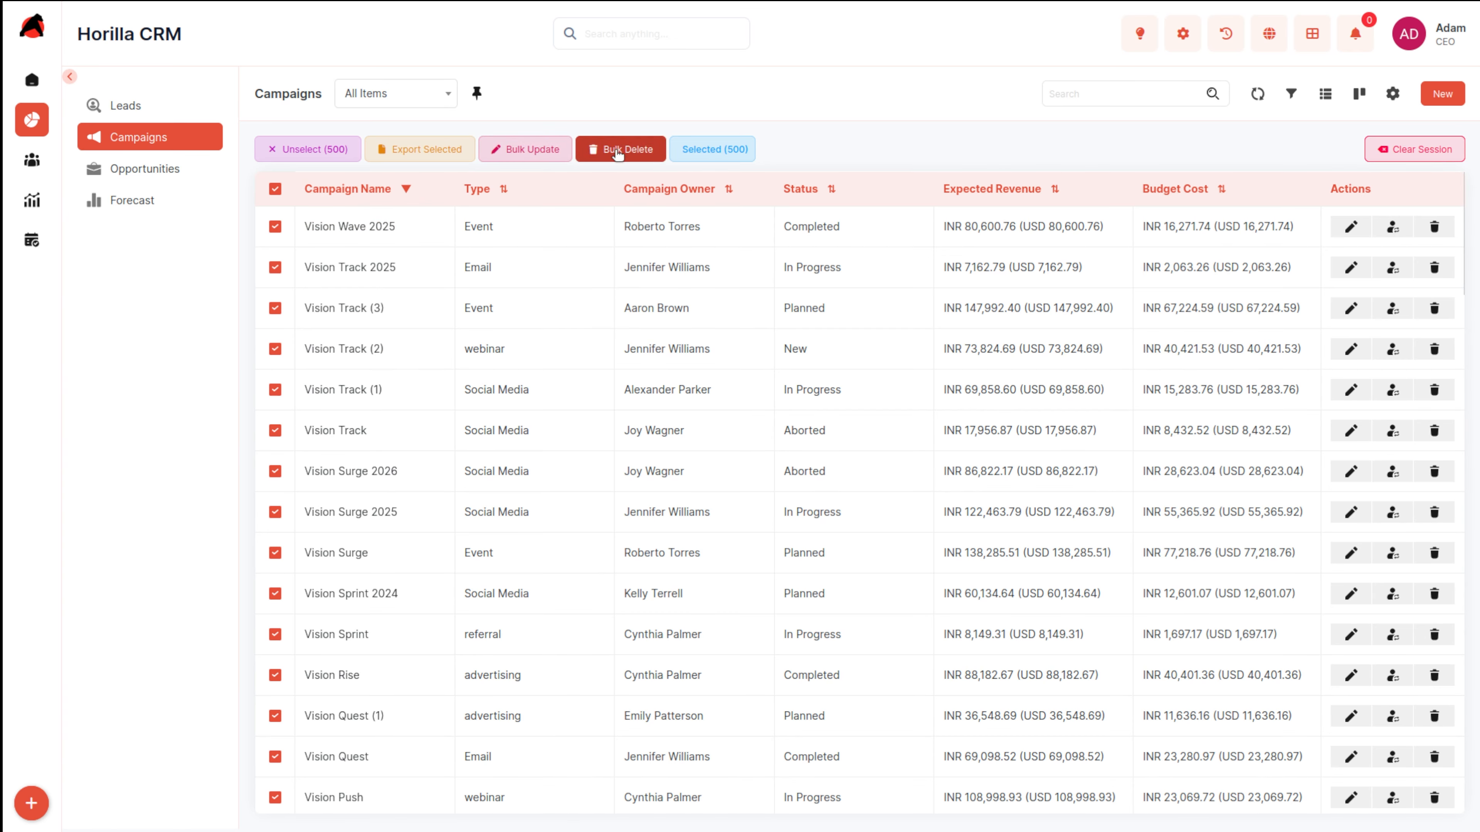
left_click(327, 151)
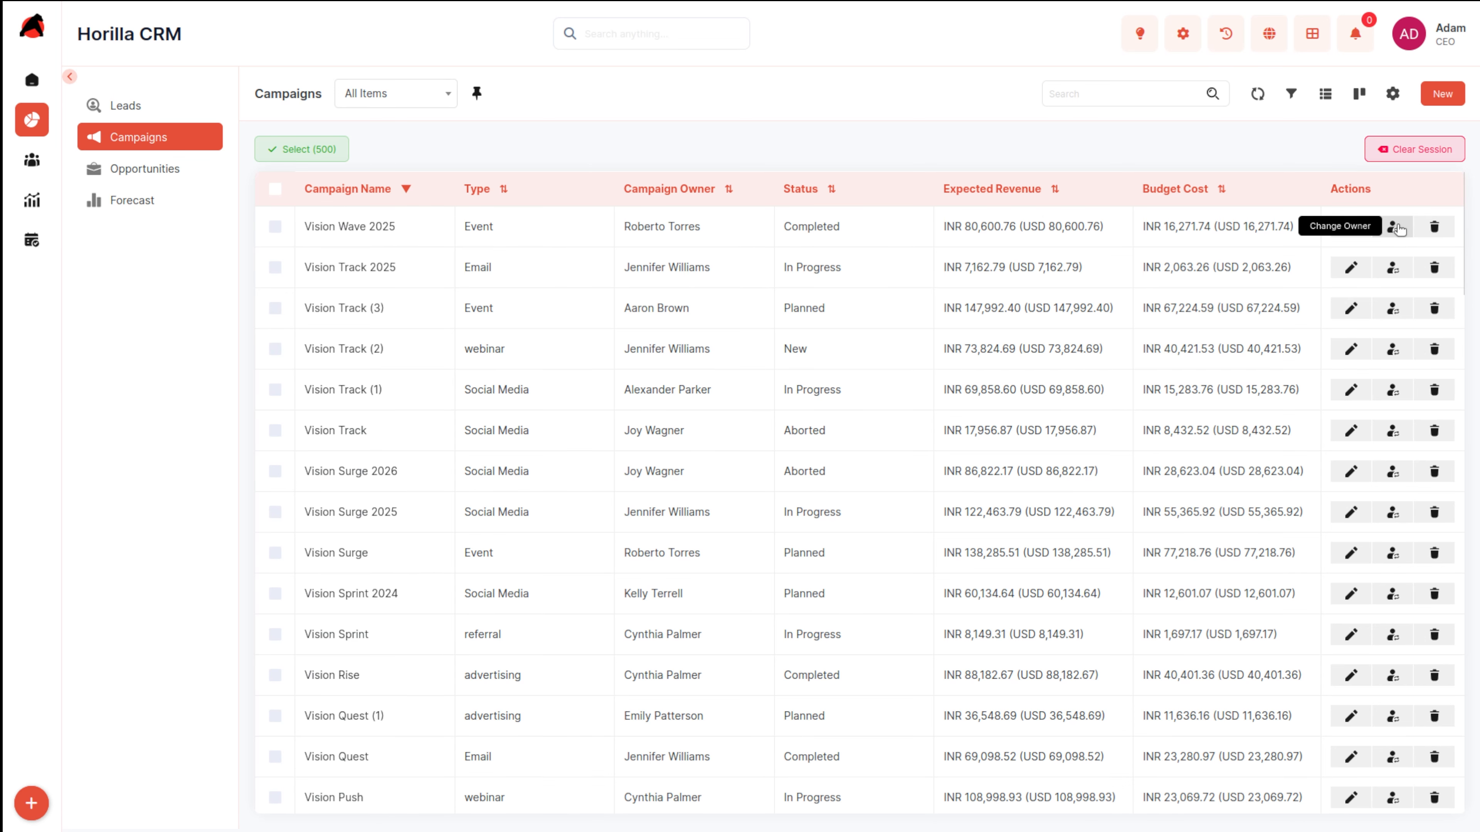
Look through the campaign, financial and additional information in the edit form of Vision Wave 2025 and close it without saving.
left_click(1351, 227)
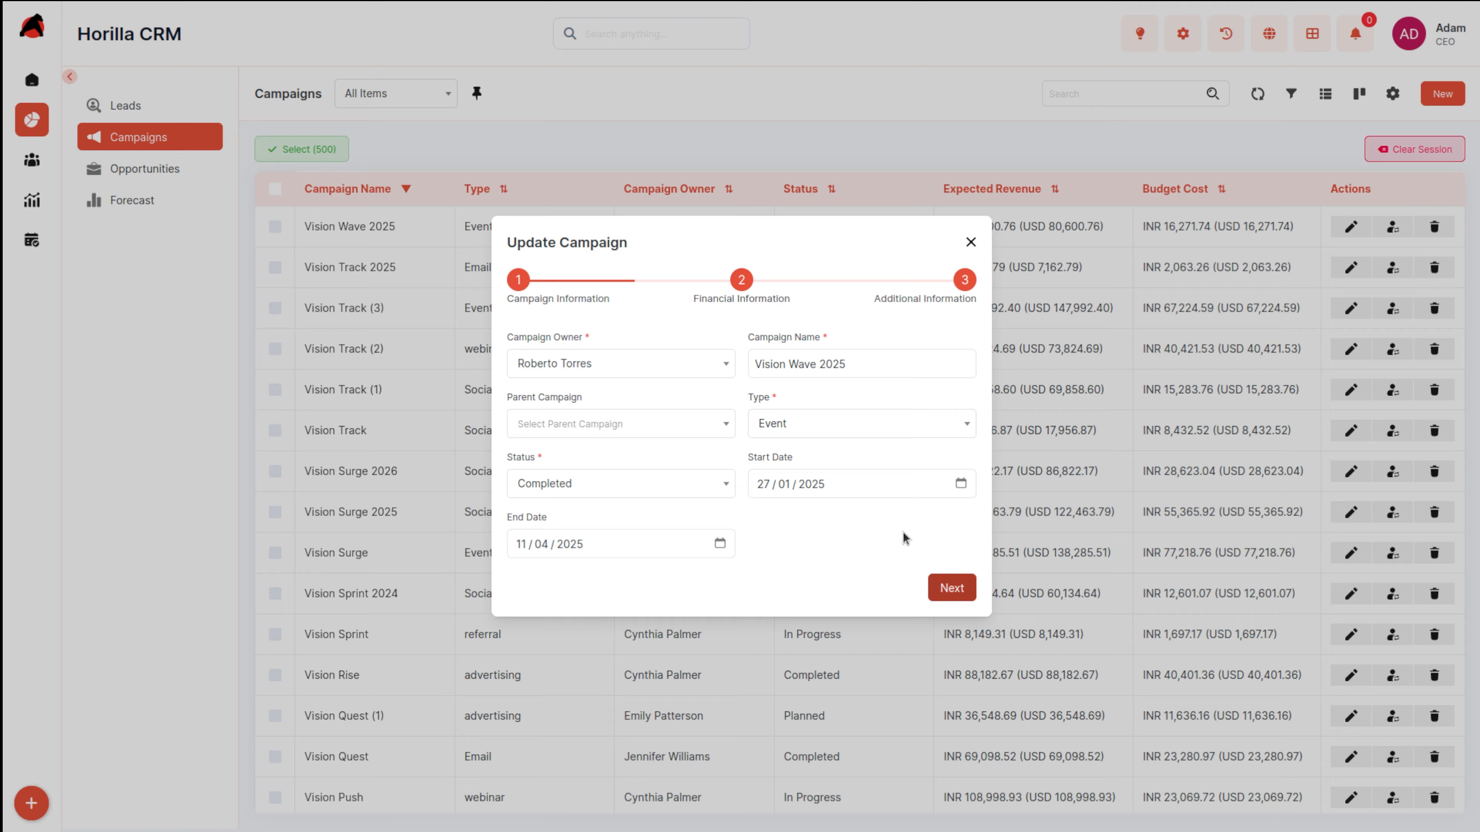
left_click(957, 590)
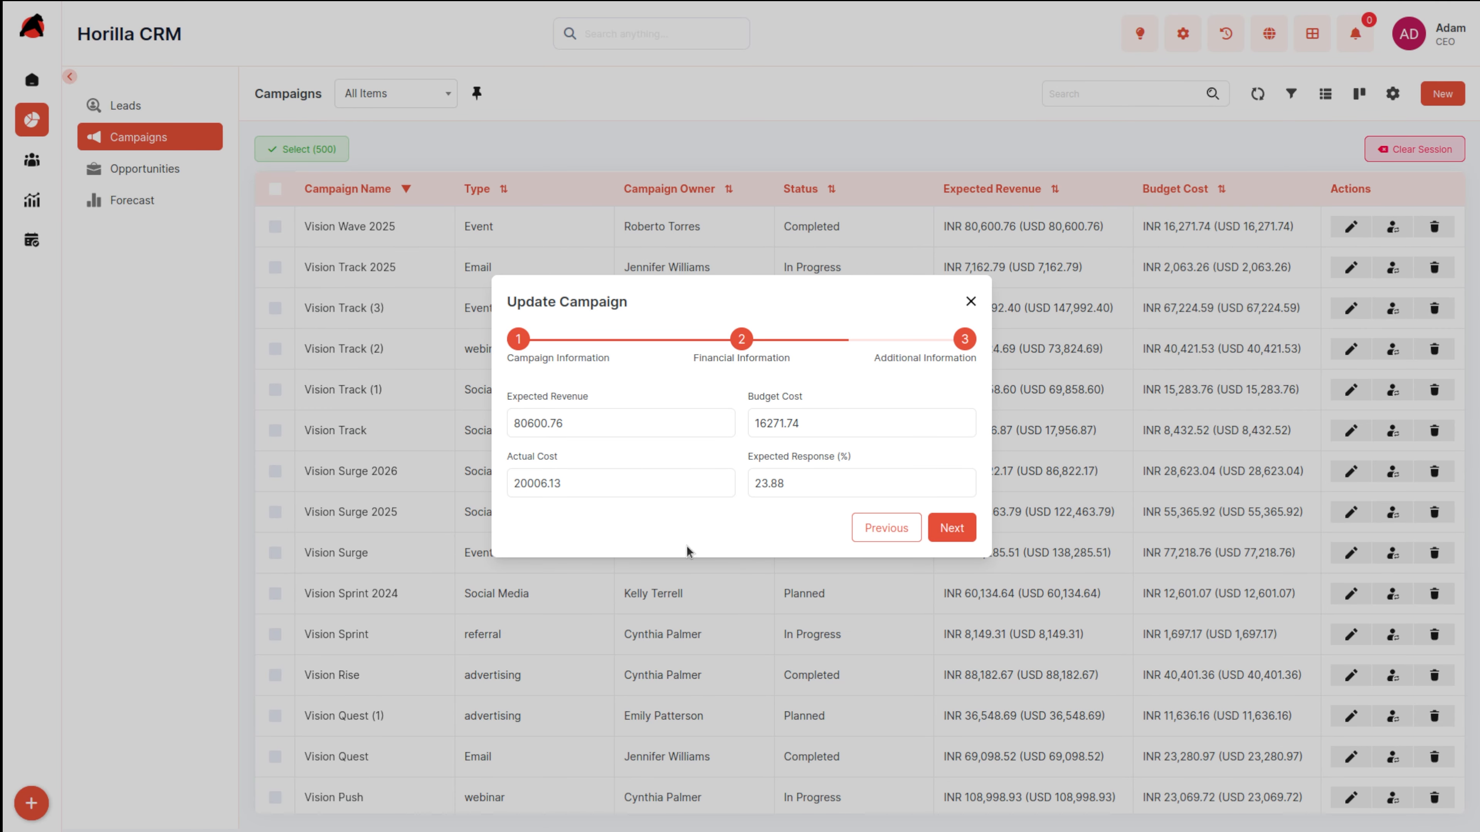
left_click(936, 539)
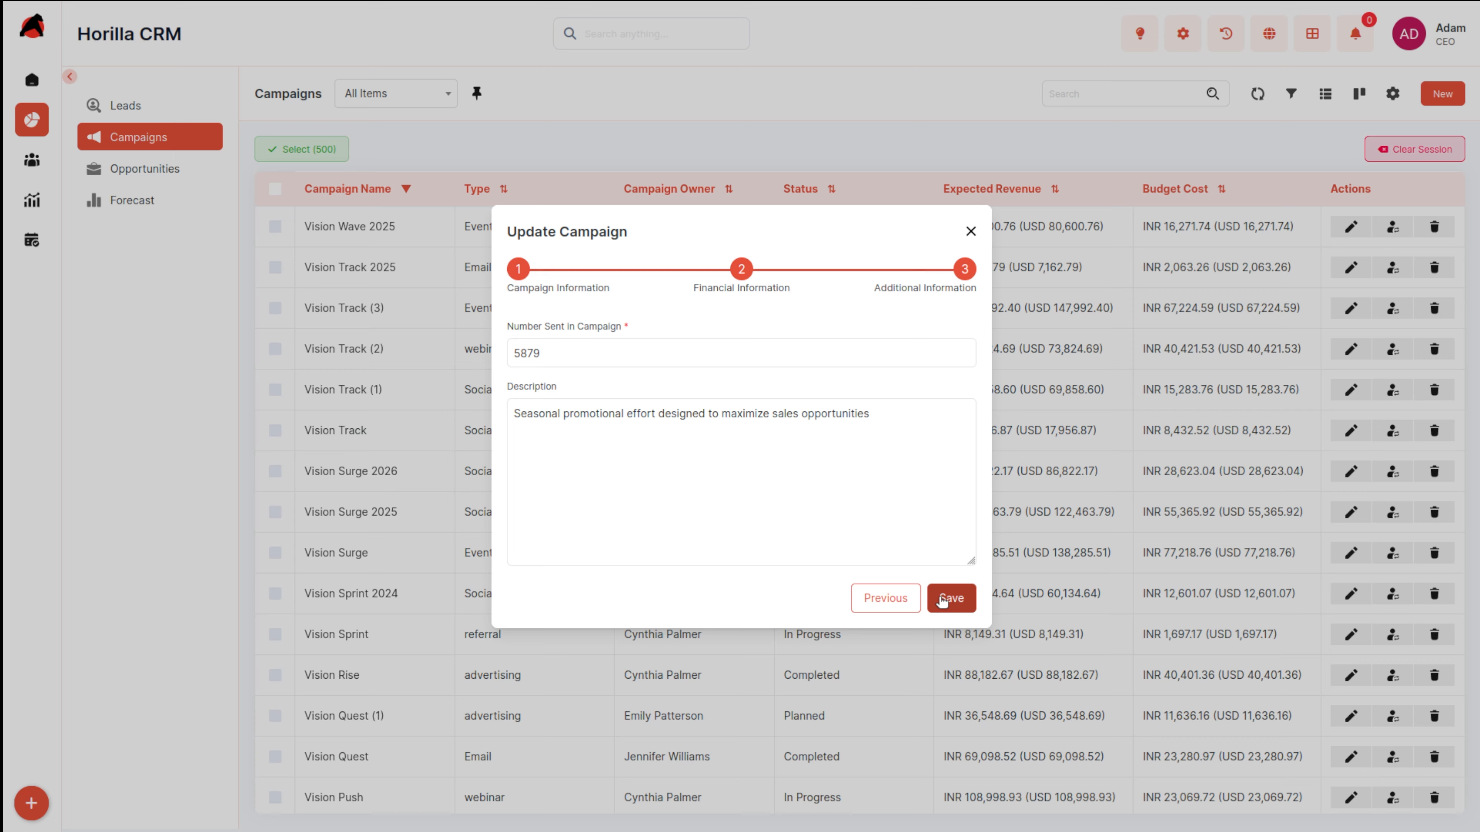
left_click(970, 233)
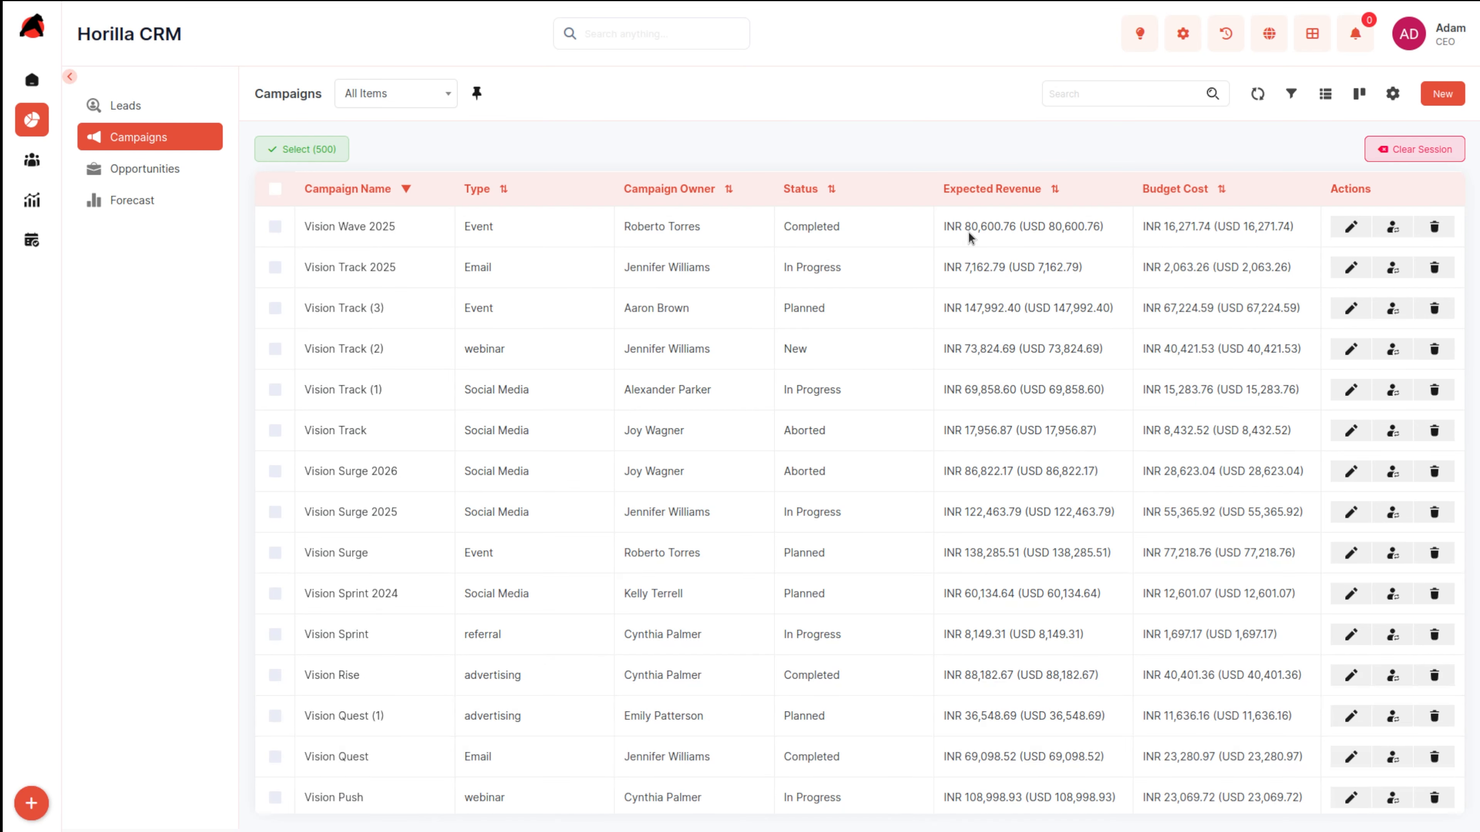
View the available owners in the Change Owner form of Vision Wave 2025 and close it without saving.
left_click(1392, 228)
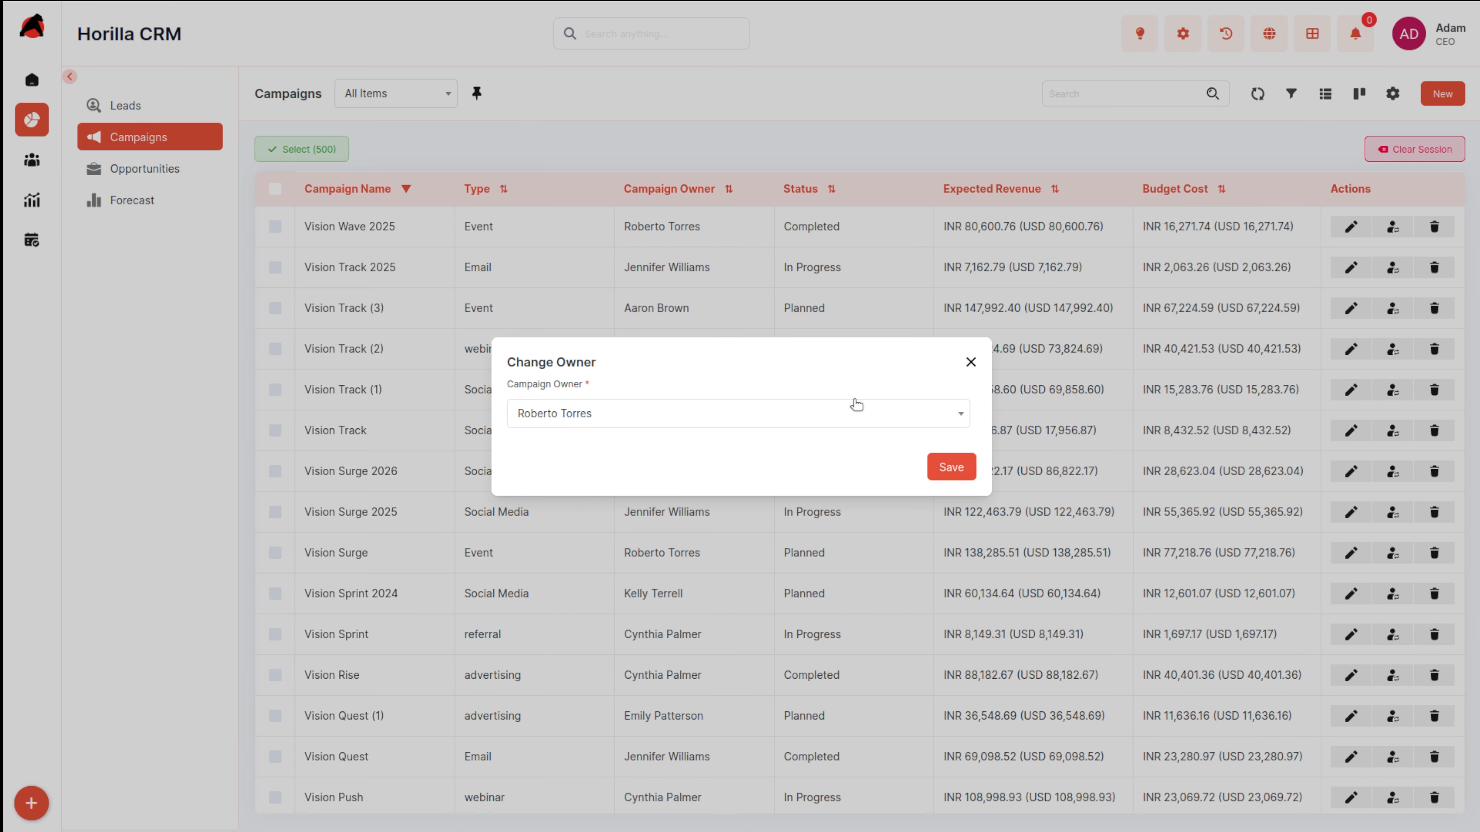
left_click(627, 416)
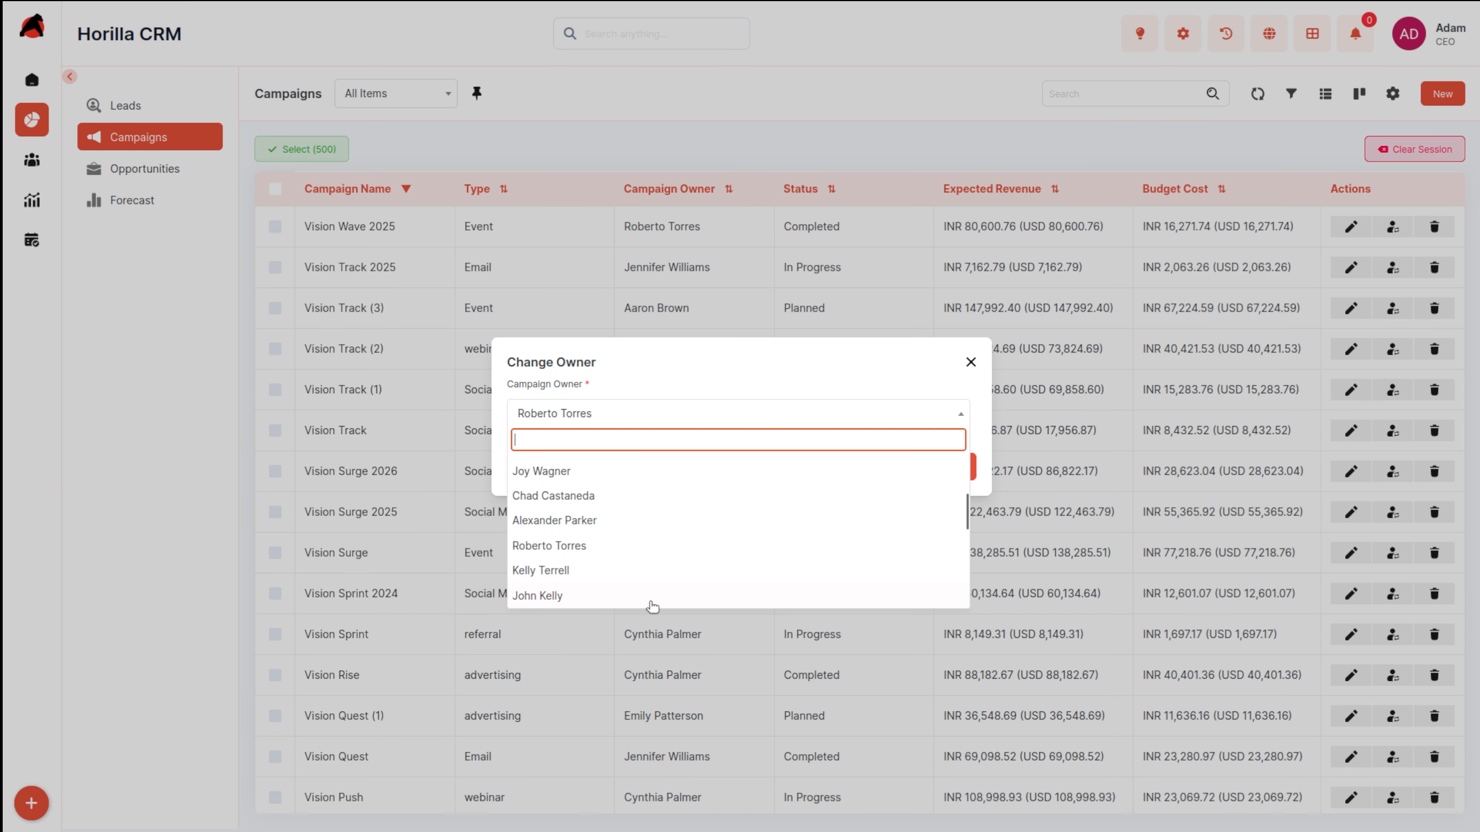
left_click(978, 376)
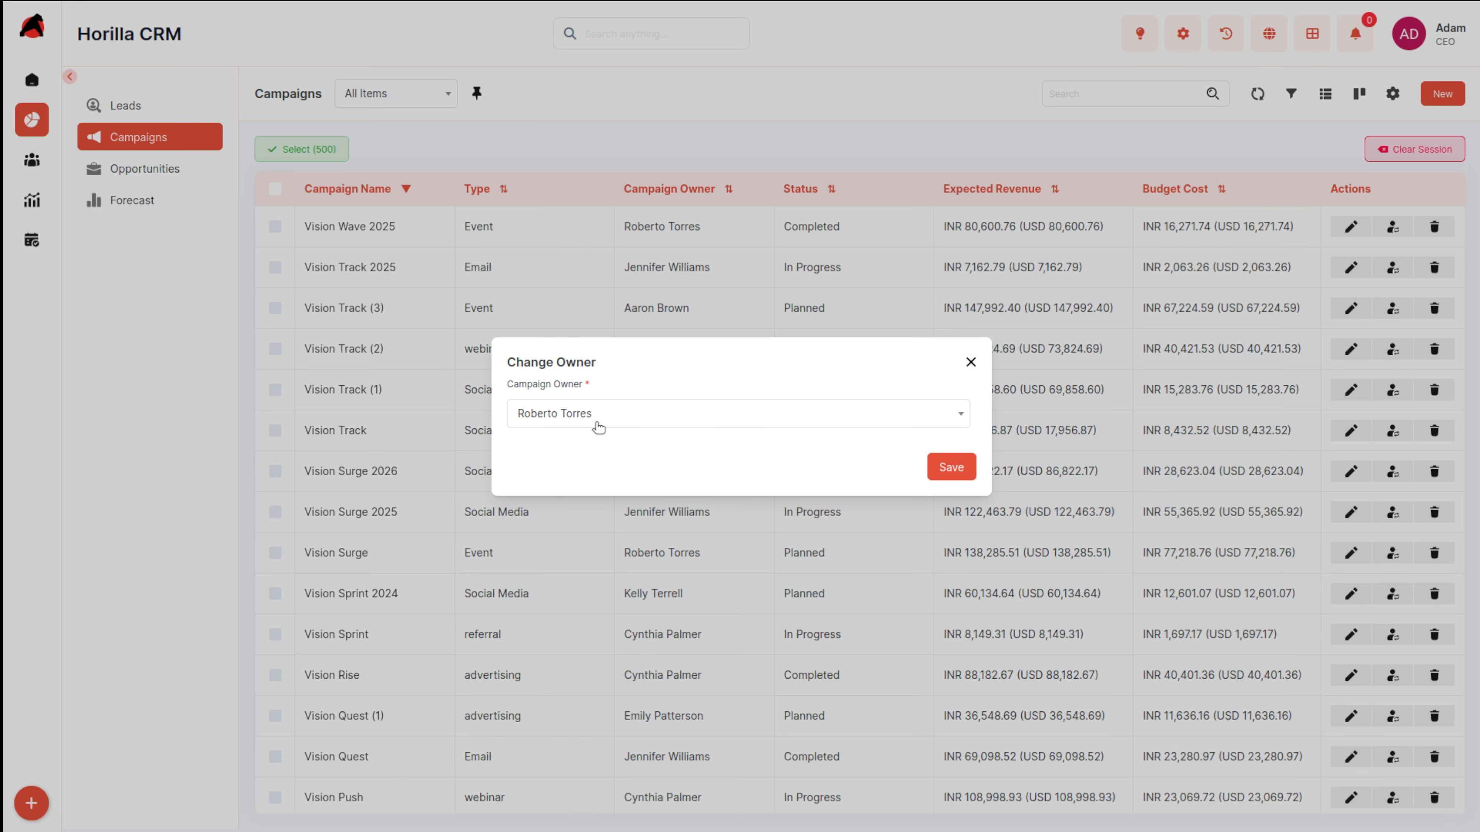
left_click(970, 364)
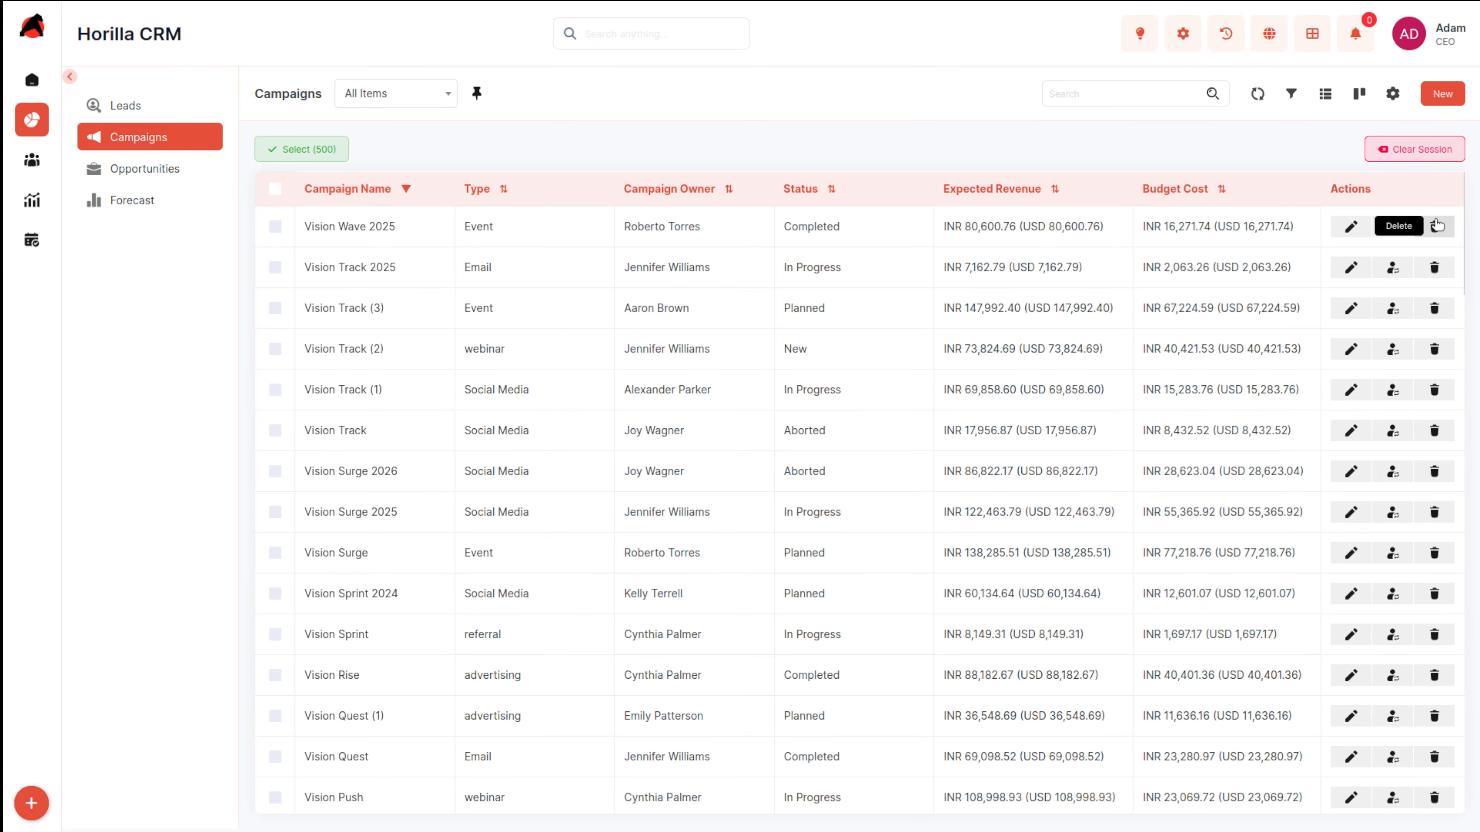
Switch the campaigns to the Kanban view and move the Vision Hub card from Planned to In Progress.
left_click(1361, 95)
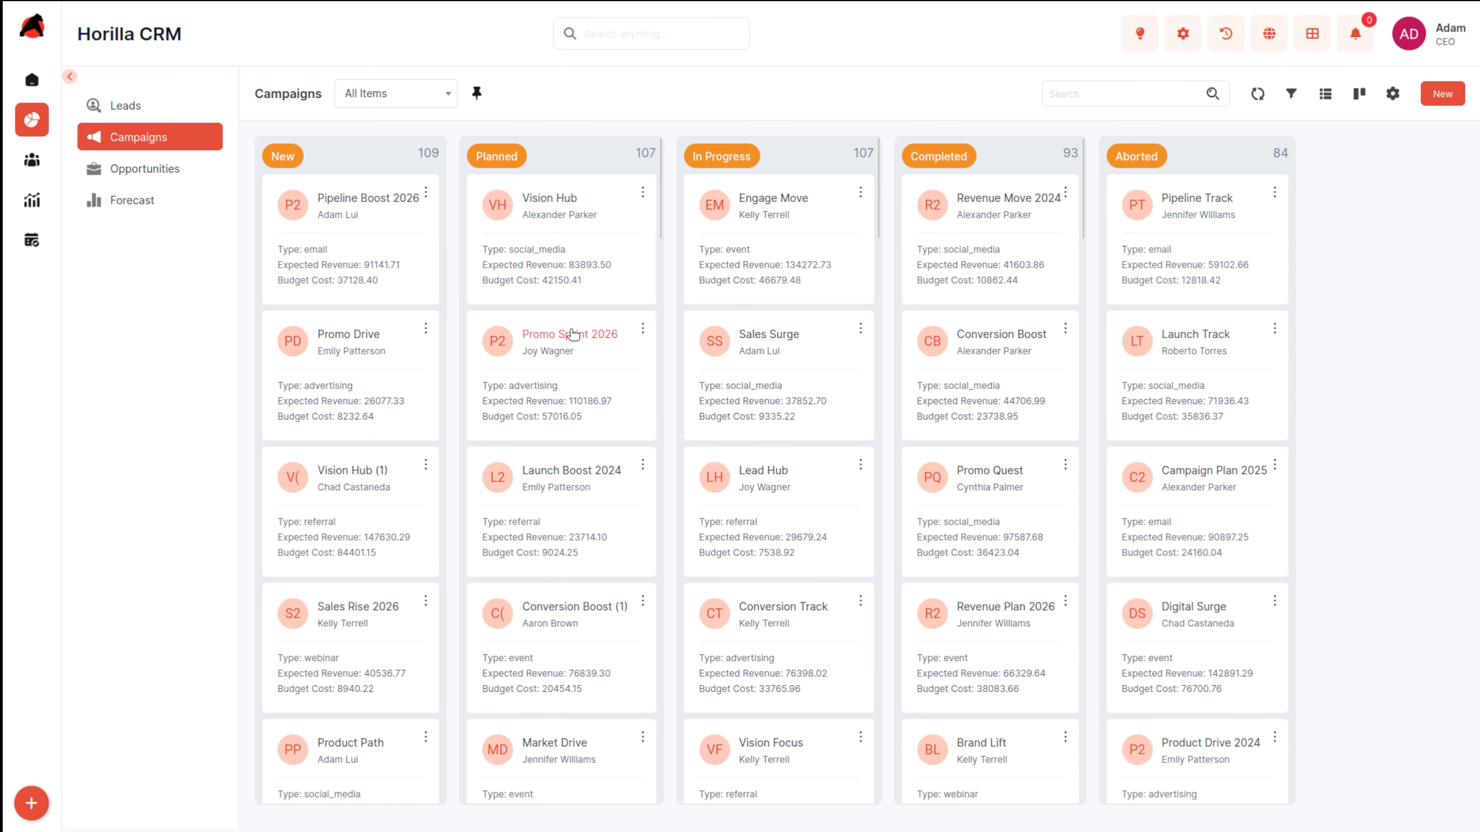
scroll(930, 404, "down", 5)
scroll(929, 404, "up", 5)
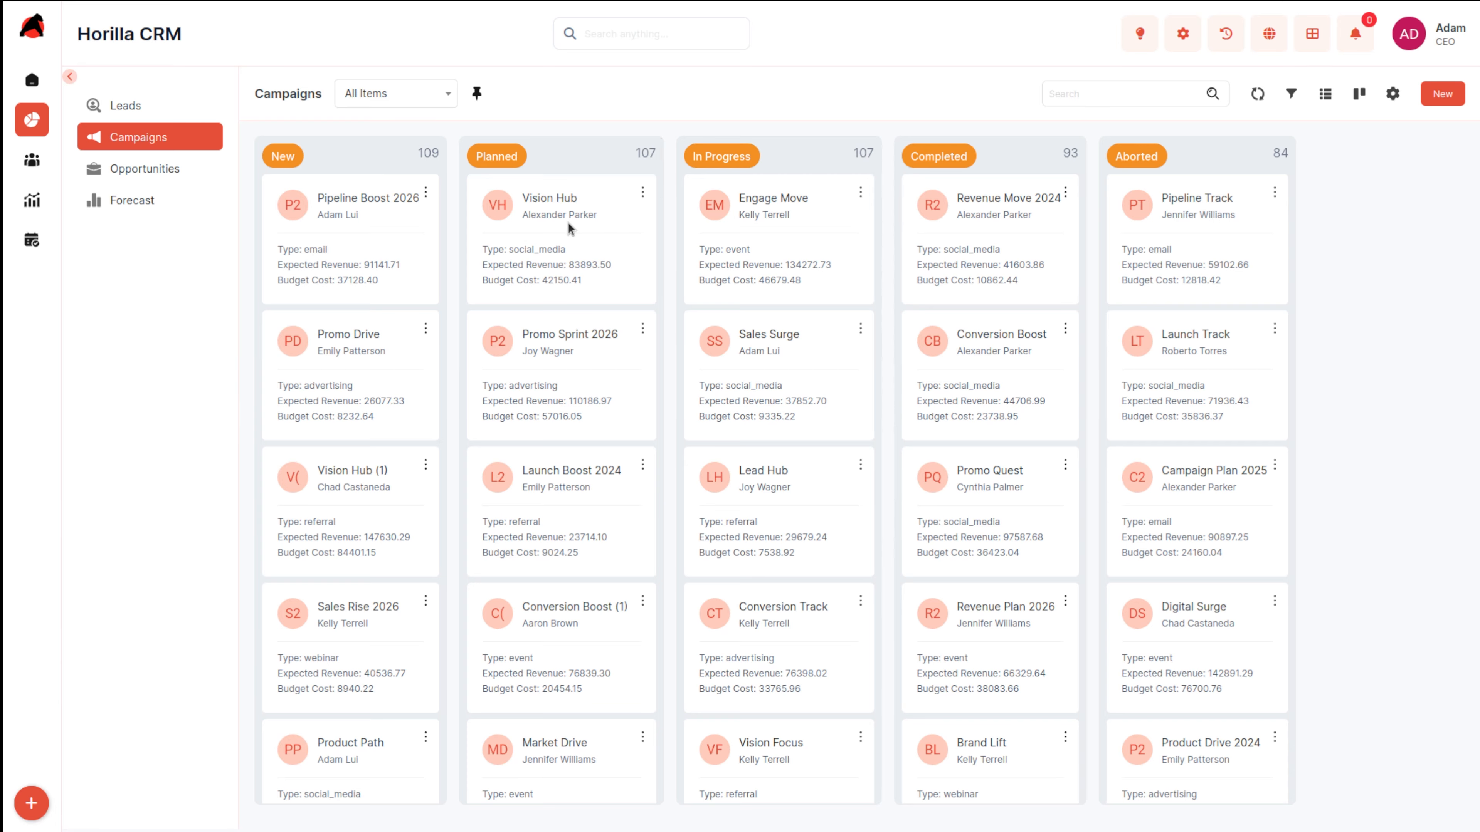
left_click_drag(568, 239, 782, 215)
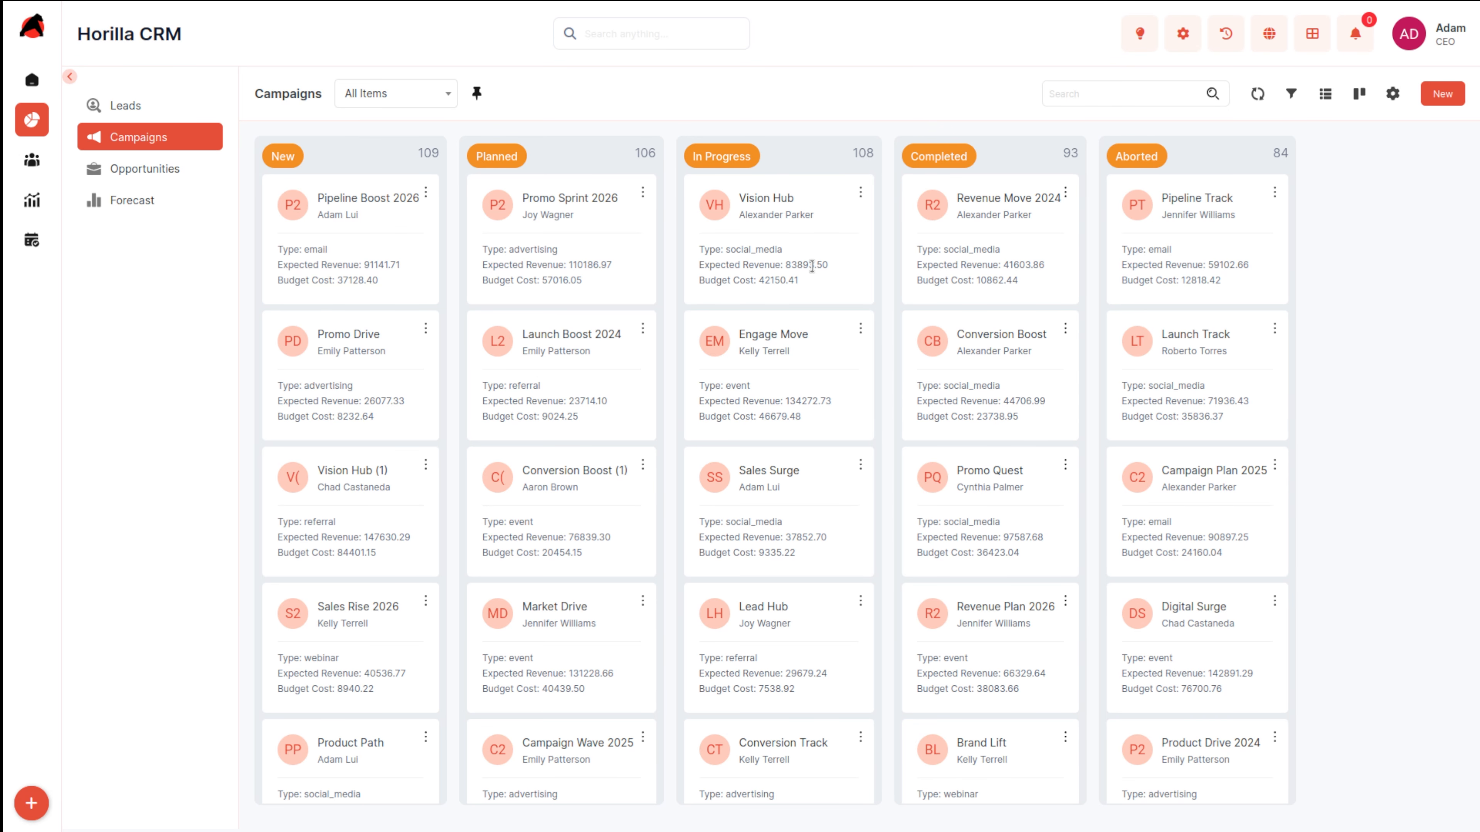
Start creating a campaign named "new" and view the choices for its parent campaign and type.
left_click(1443, 93)
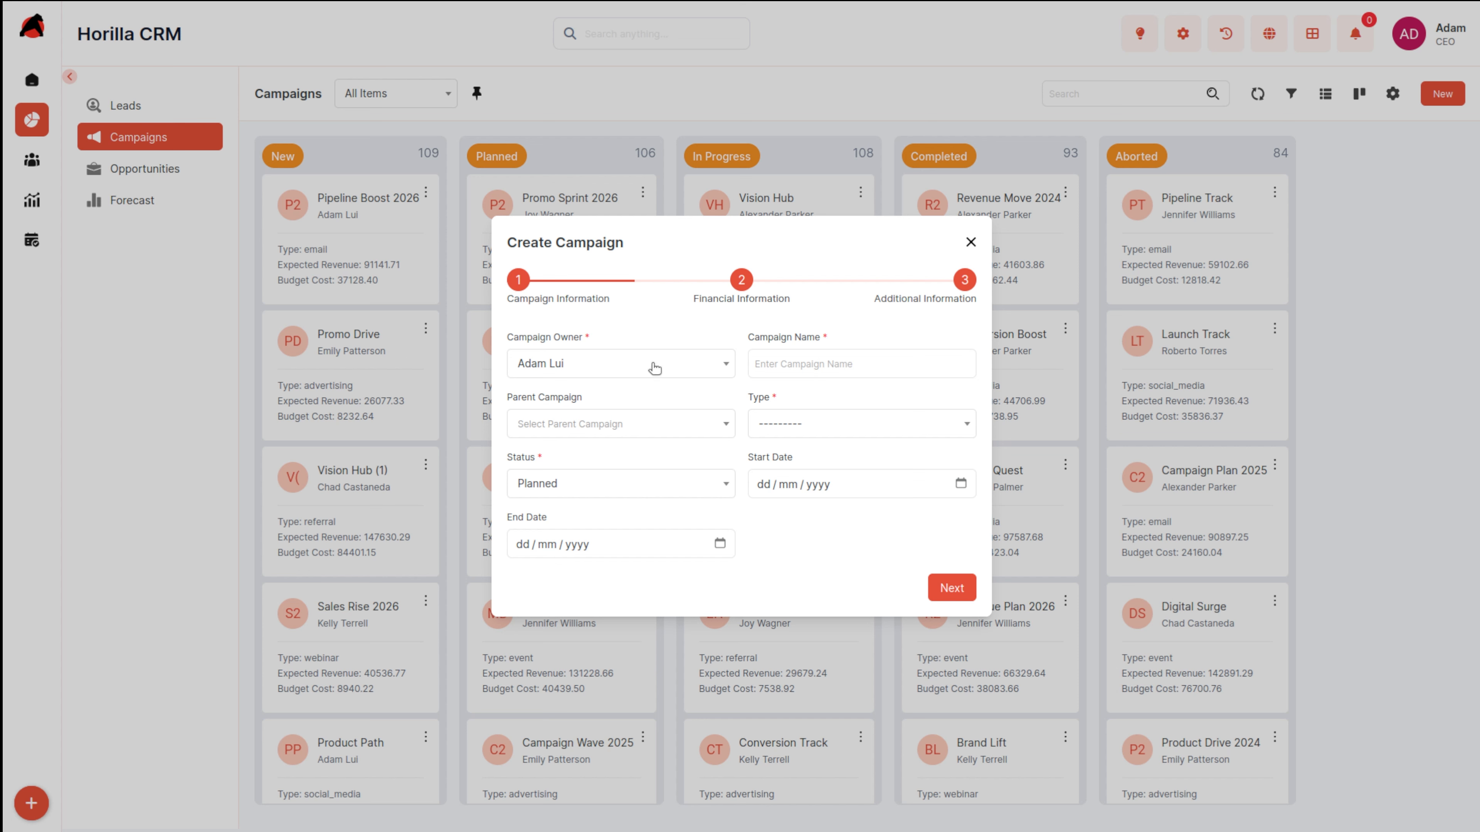
left_click(811, 372)
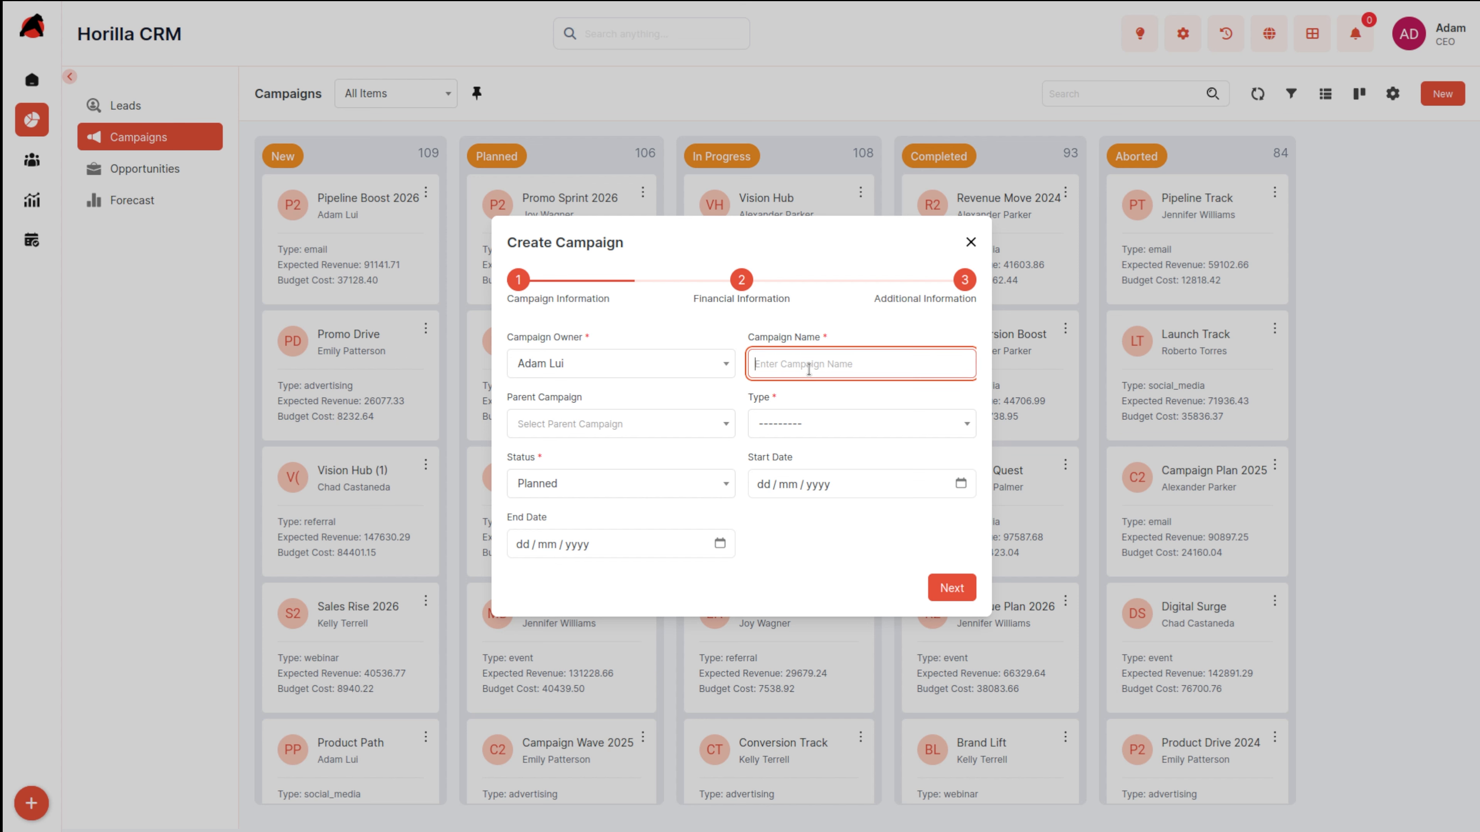
type("new")
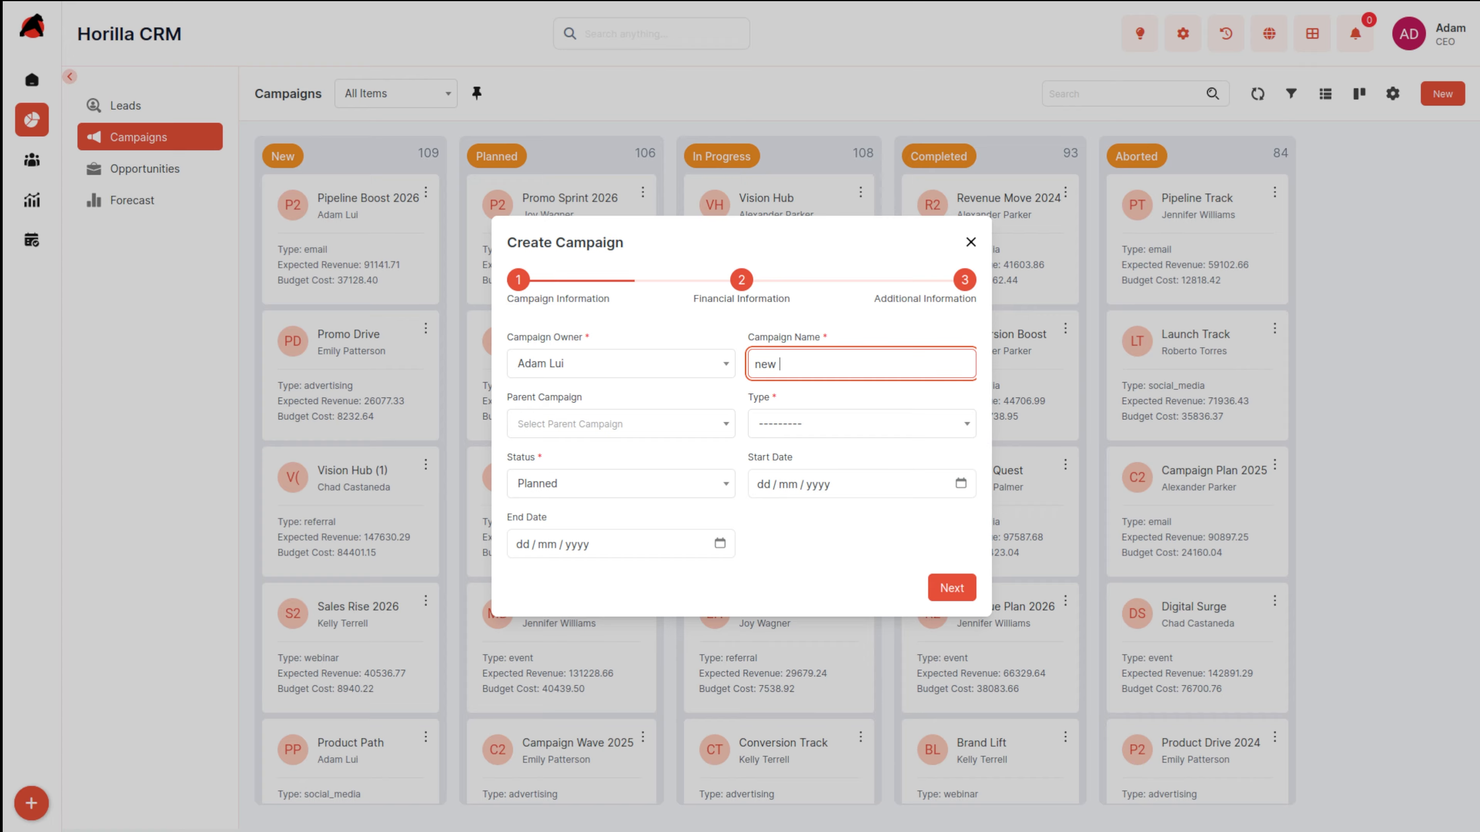
left_click(637, 433)
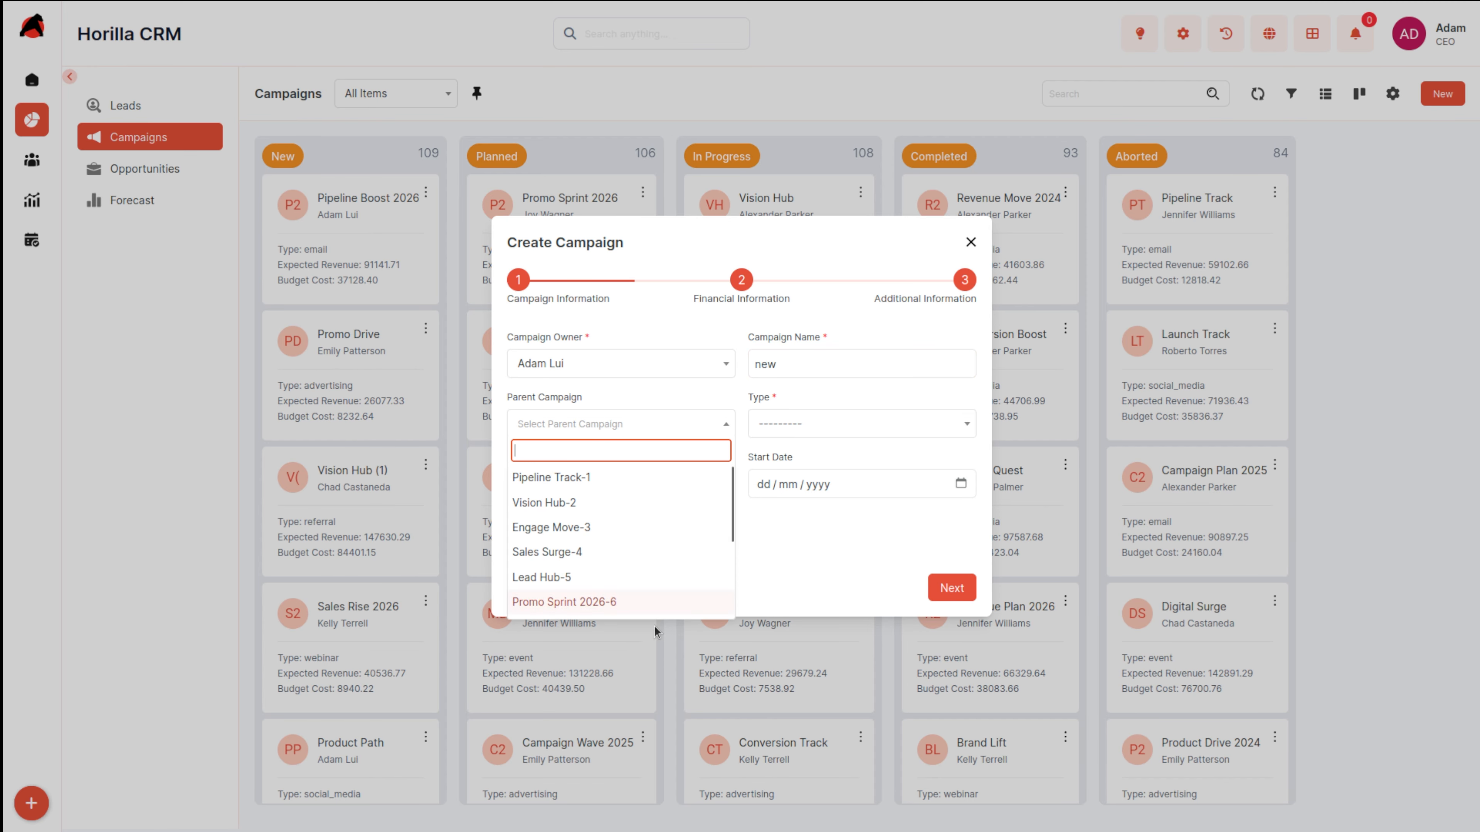
left_click(680, 414)
left_click(840, 431)
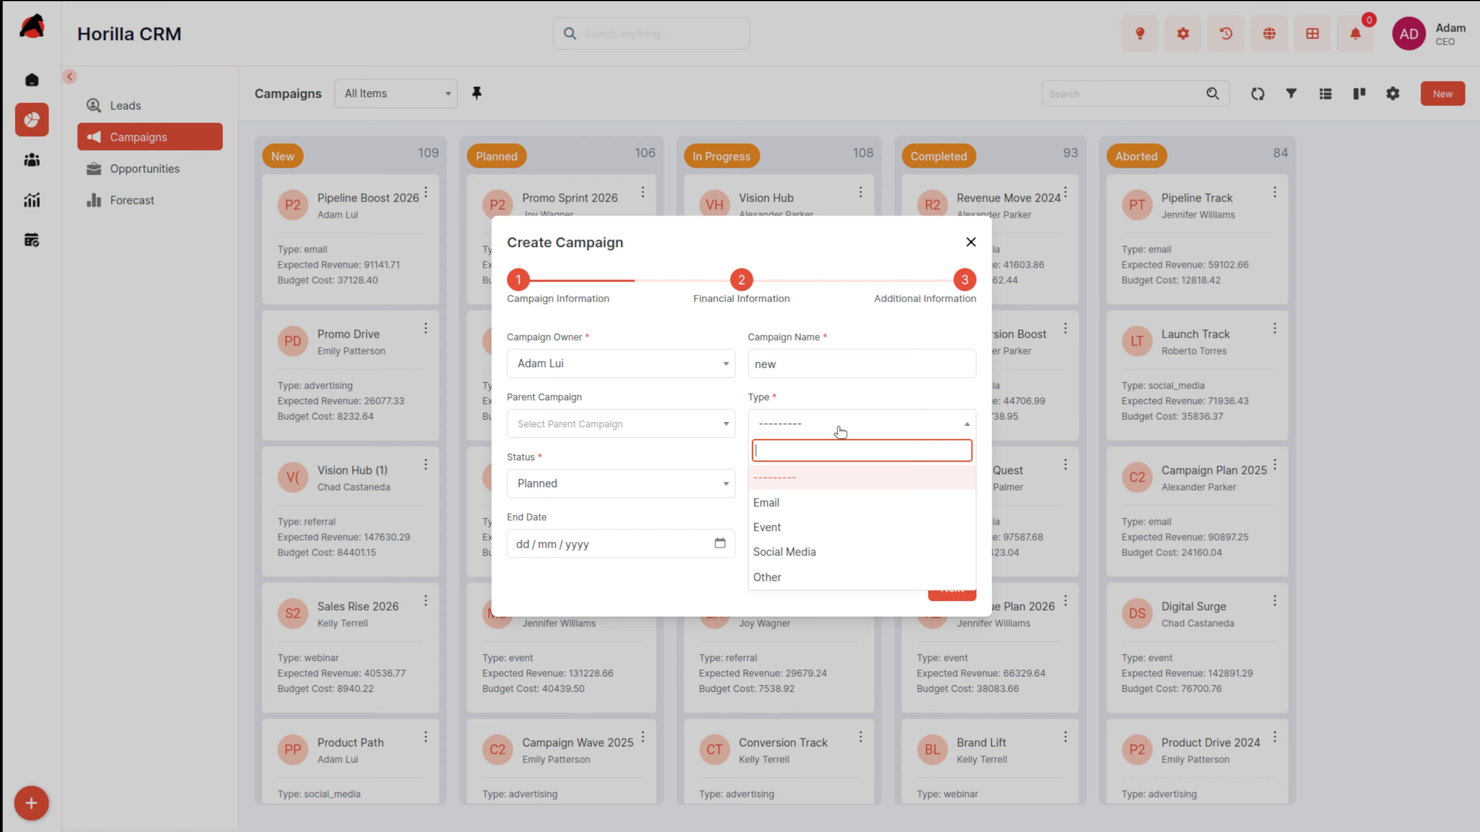